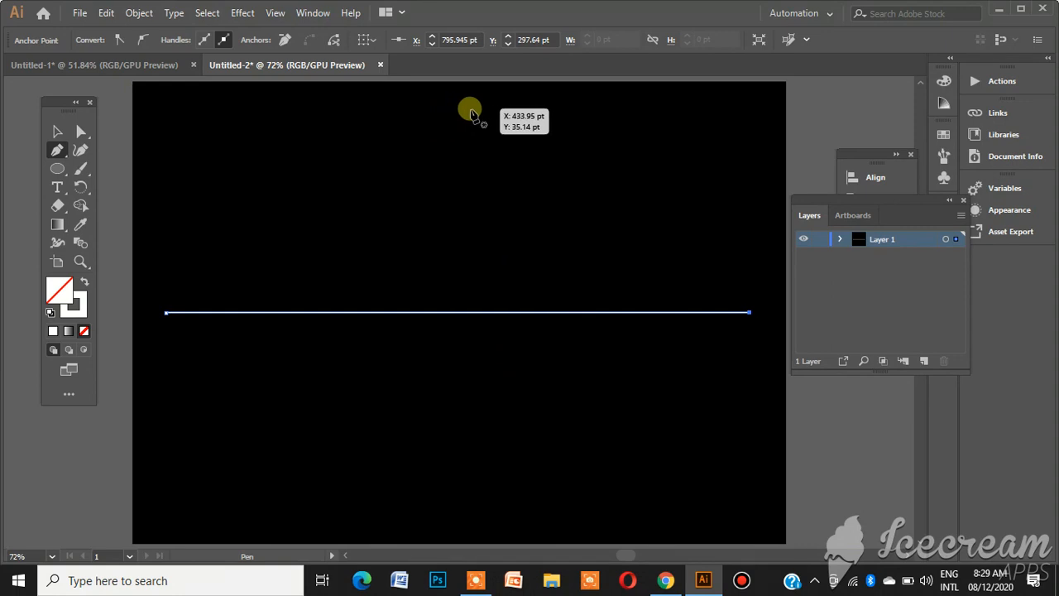
- Draw a straight vertical guide line at X about 421 pt, crossing the middle of the horizontal line
click(459, 108)
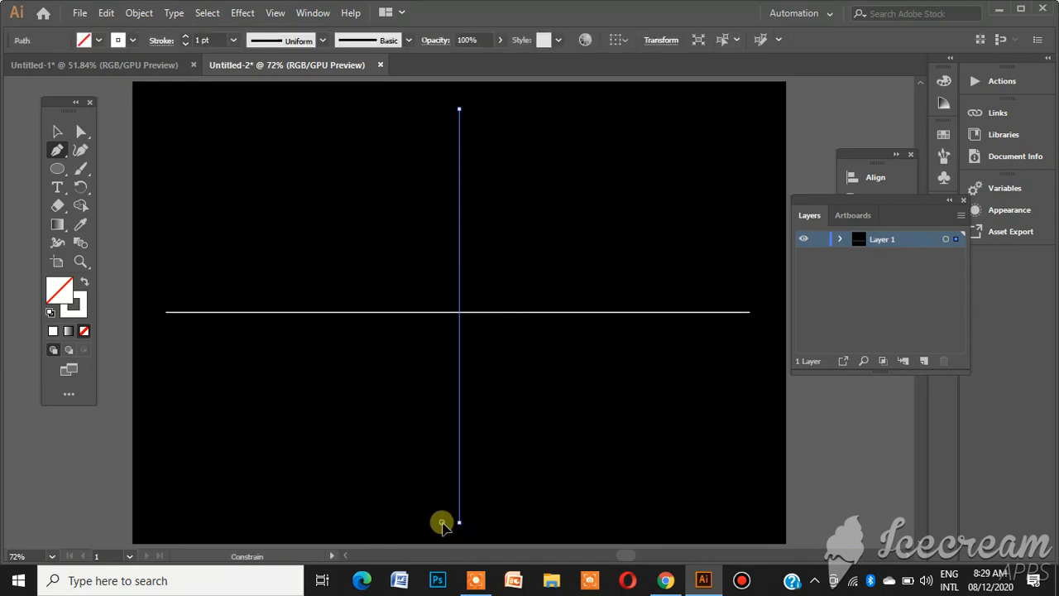
shift+click(444, 527)
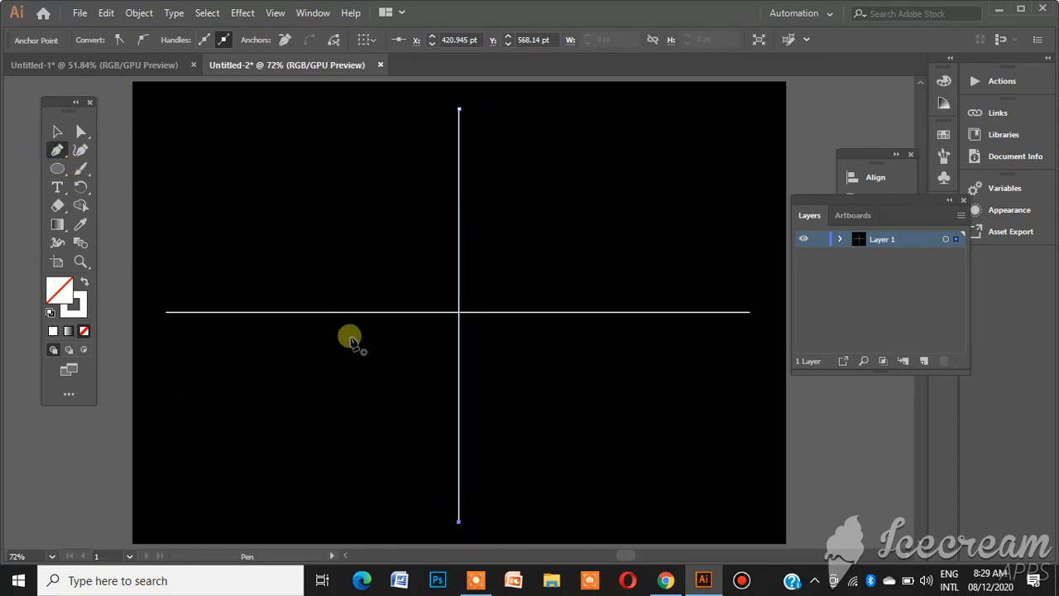
- Draw the lower half-outline with the Pen tool, from the vertical guide below the crossing through a curve, the jagged cheek and the side spike
click(460, 348)
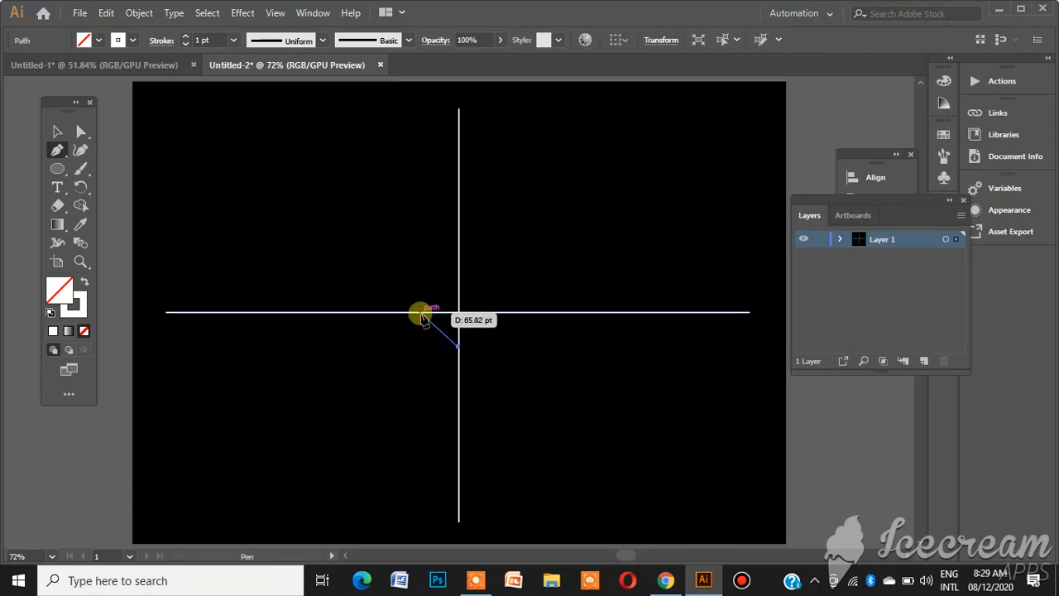
drag(419, 313, 413, 285)
click(420, 313)
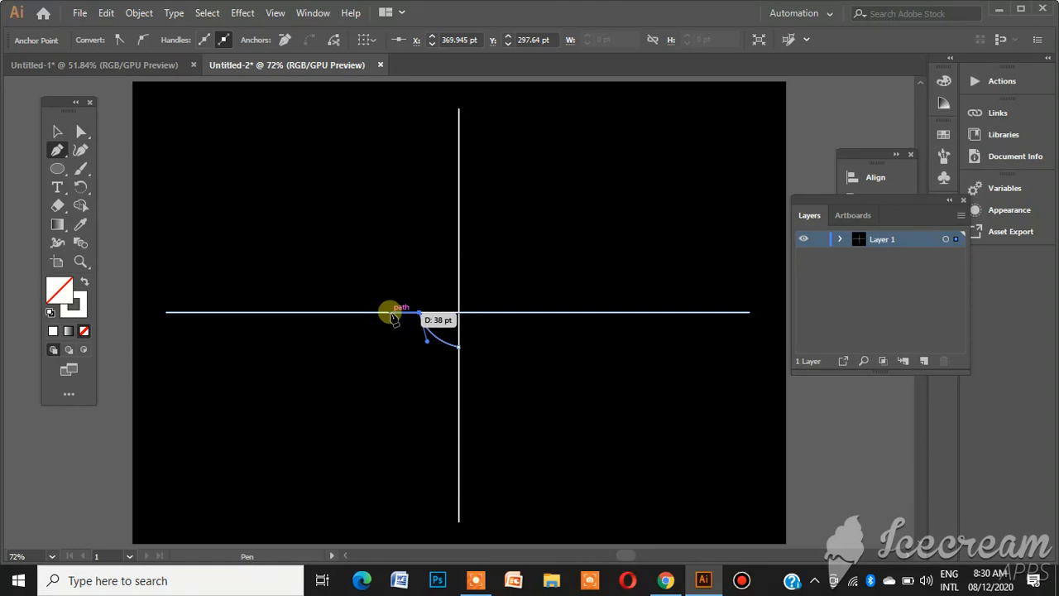
drag(391, 313, 372, 295)
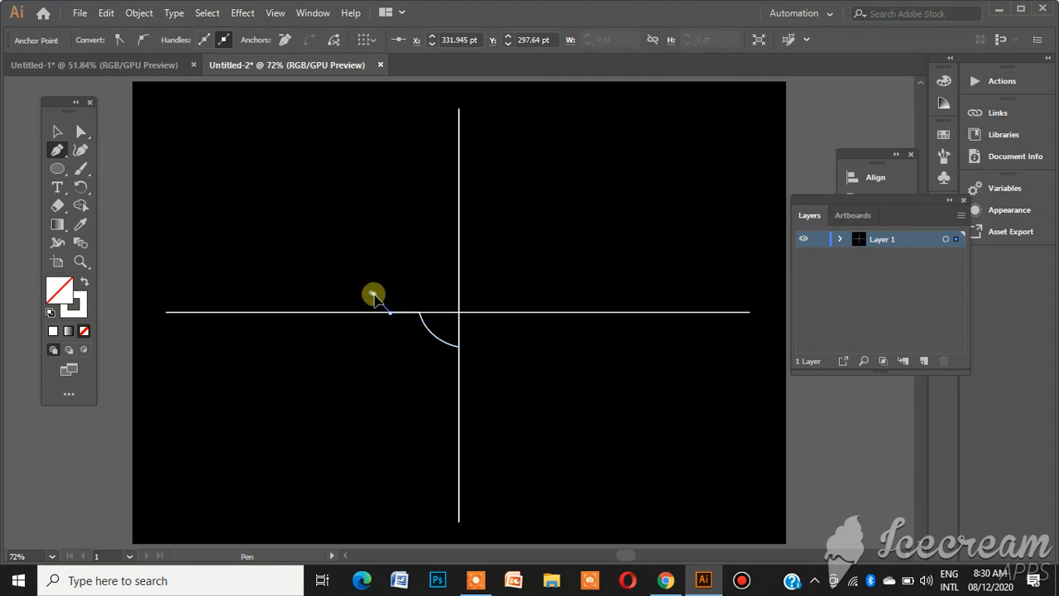
drag(372, 296, 358, 262)
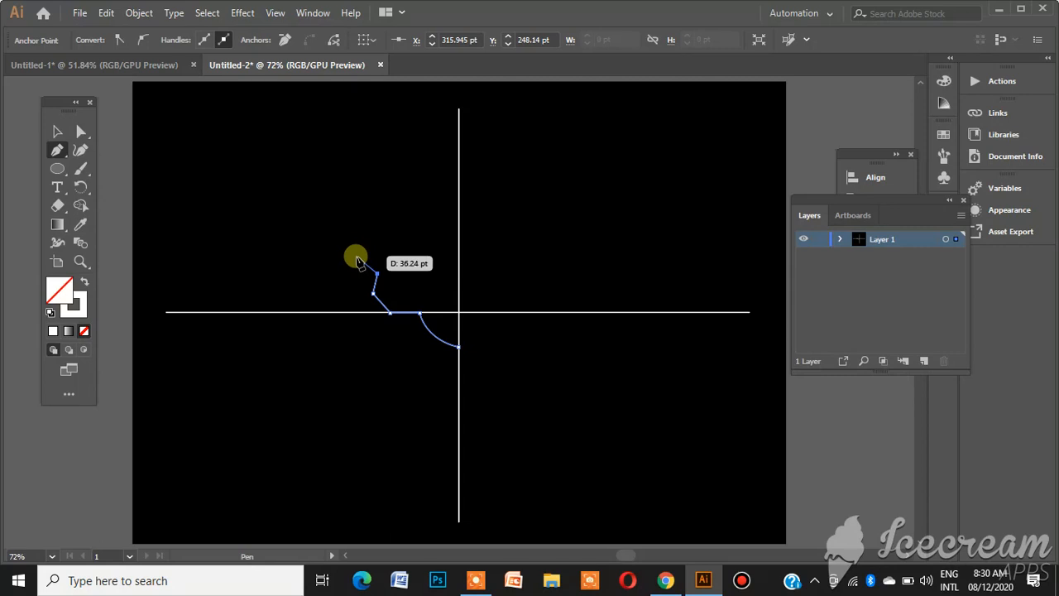
click(356, 255)
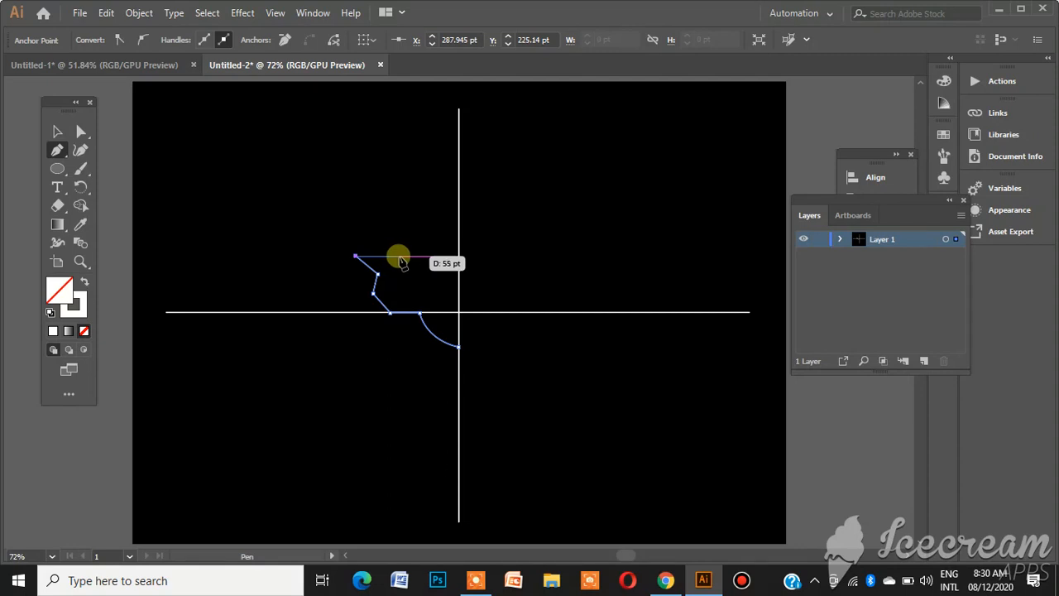
click(398, 256)
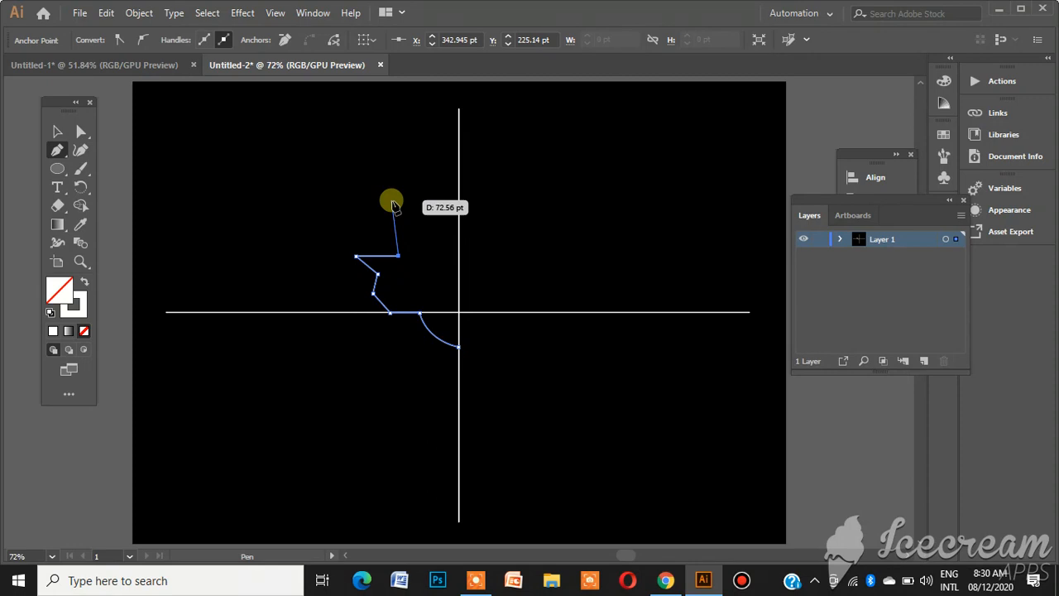
- Continue the path with a curved side and a pointed crown, end it on the vertical guide near its upper end, and deselect it
drag(391, 200, 409, 176)
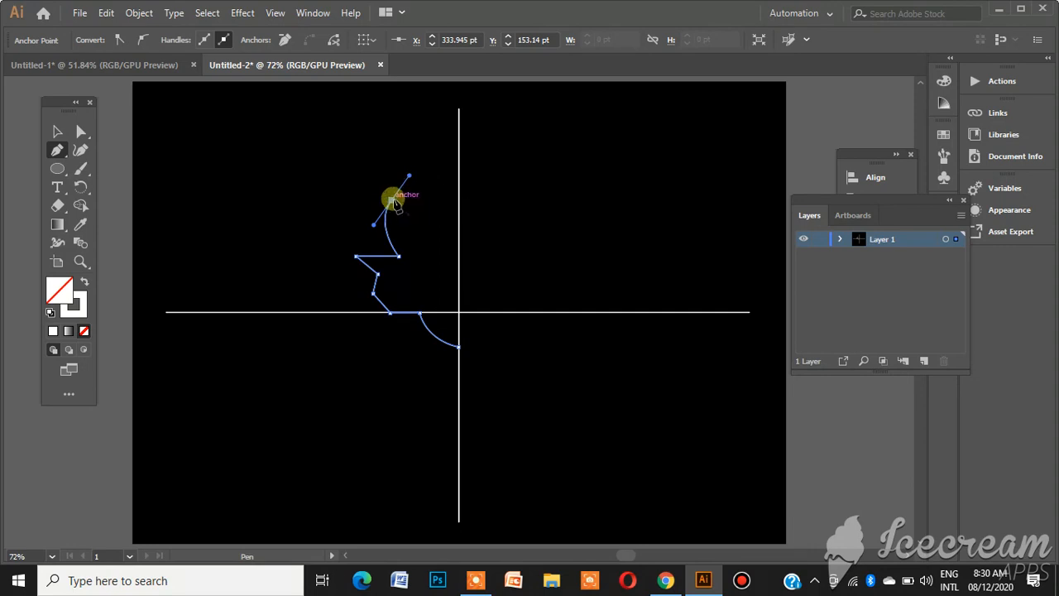
drag(393, 201, 421, 185)
drag(419, 180, 407, 149)
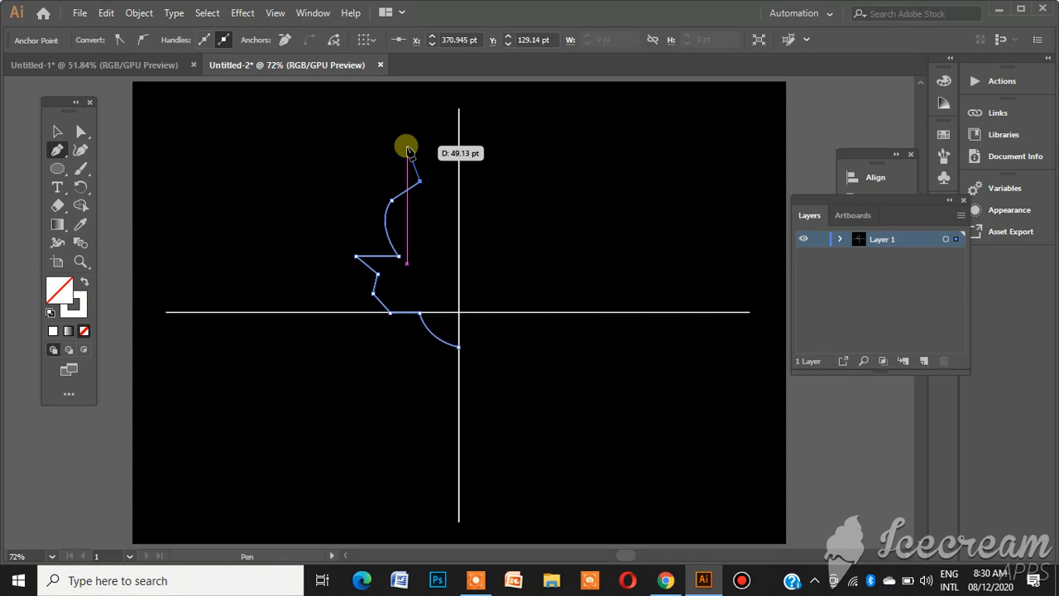
drag(408, 149, 408, 143)
click(406, 139)
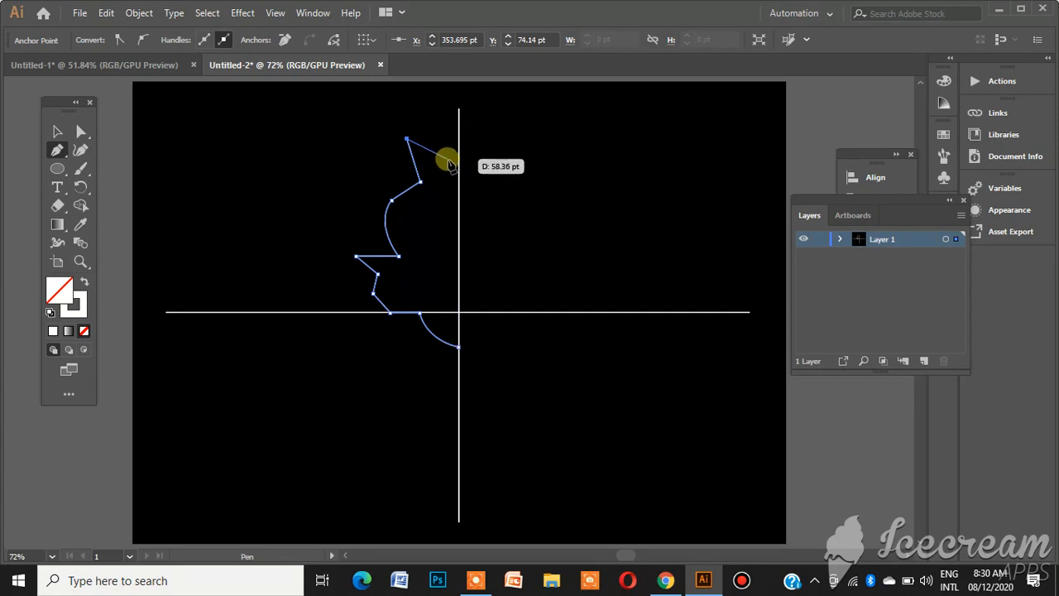
click(447, 158)
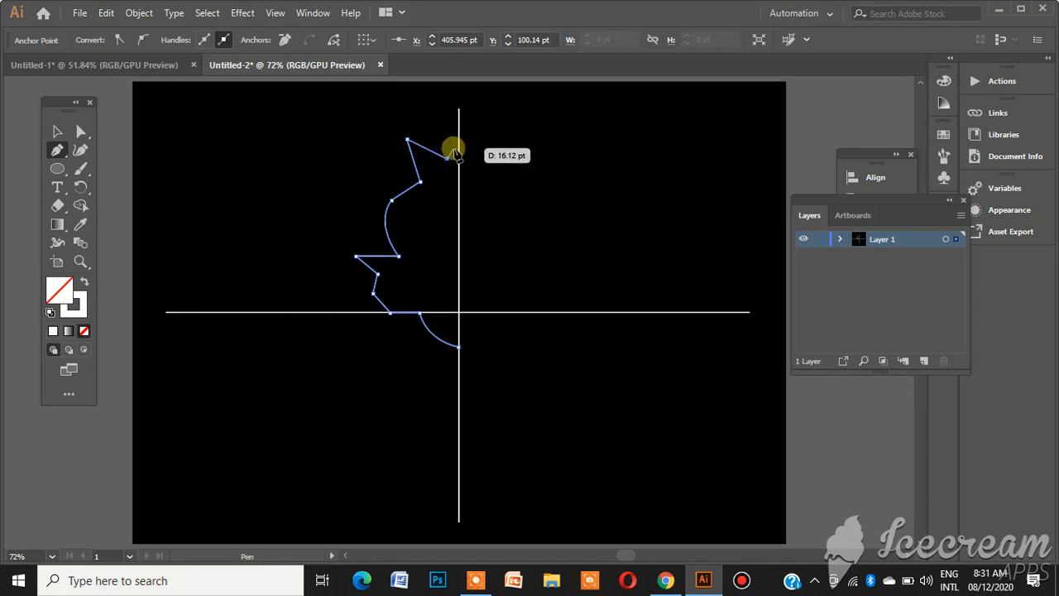
click(459, 139)
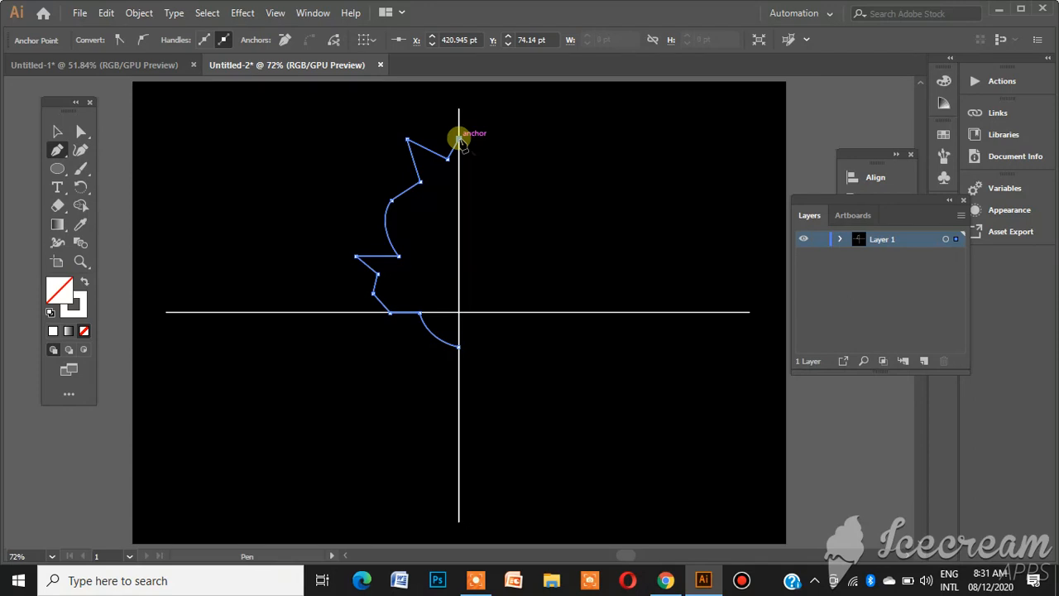
key(Escape)
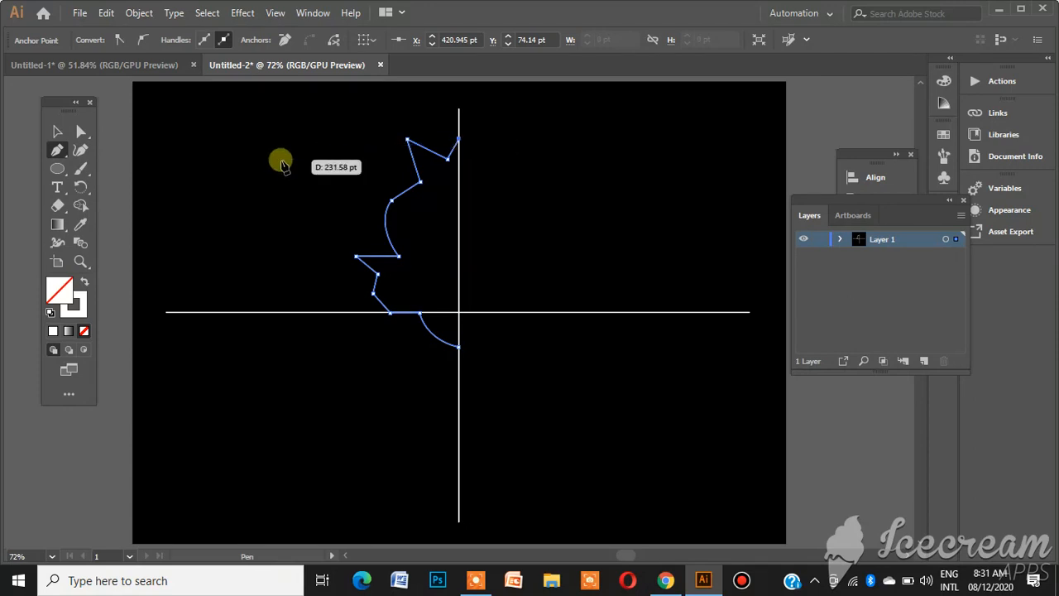
key(v)
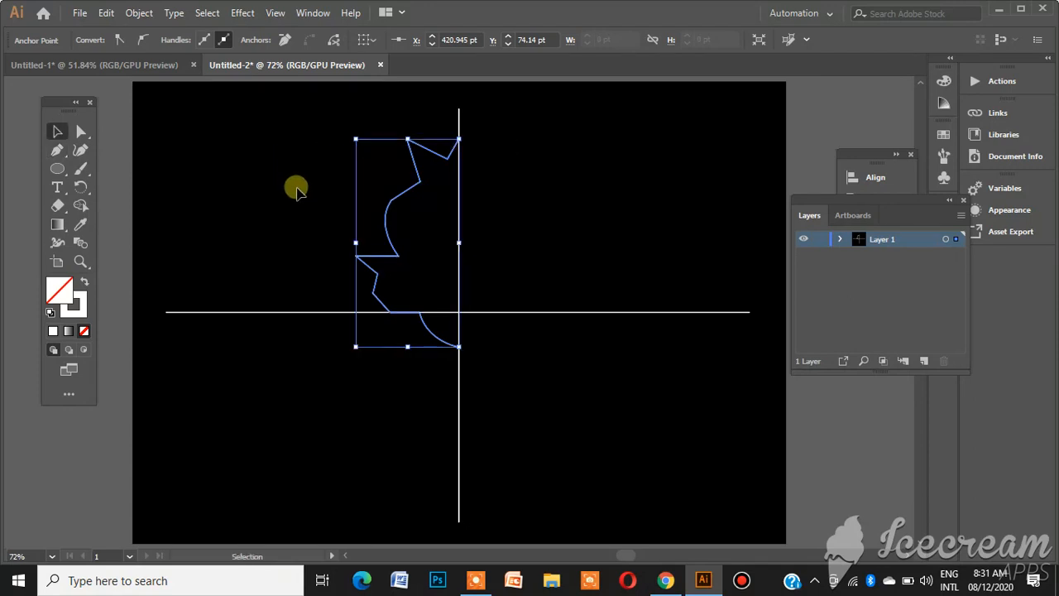
click(296, 185)
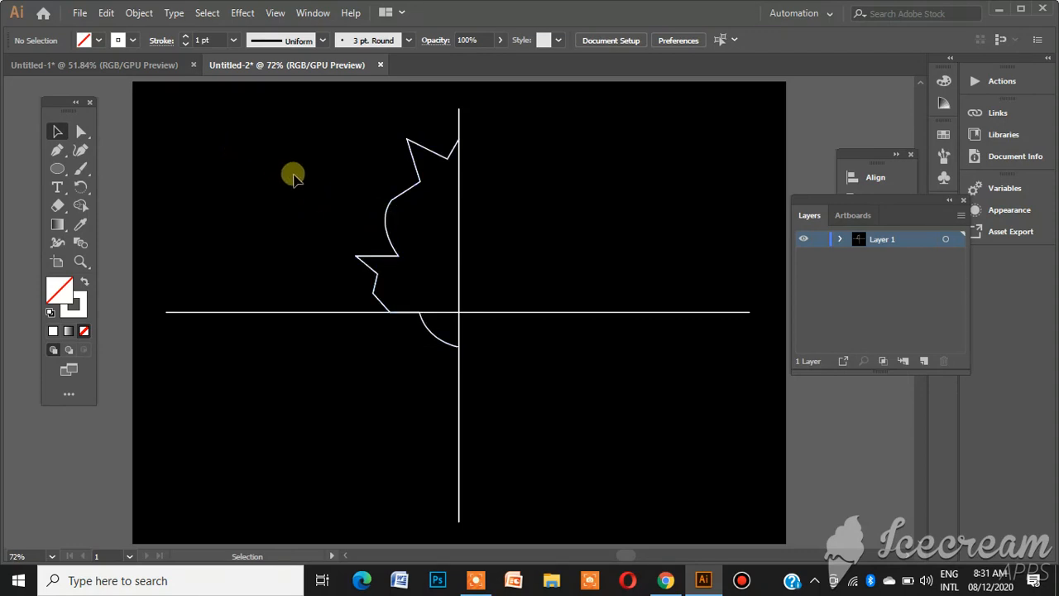
- Set the half-outline's stroke weight to 11 pt
click(386, 213)
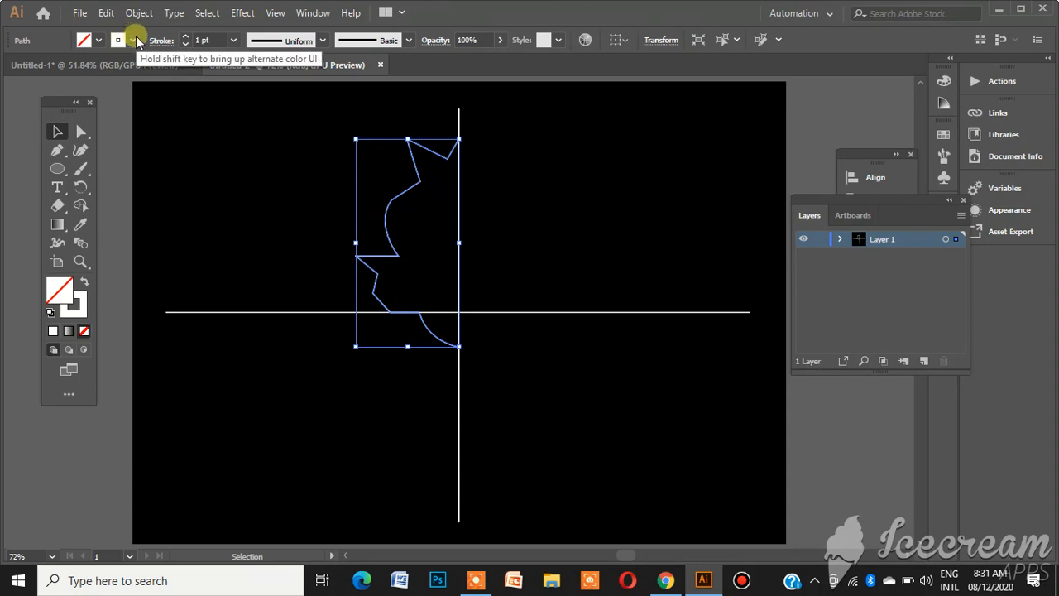
click(205, 43)
text(12)
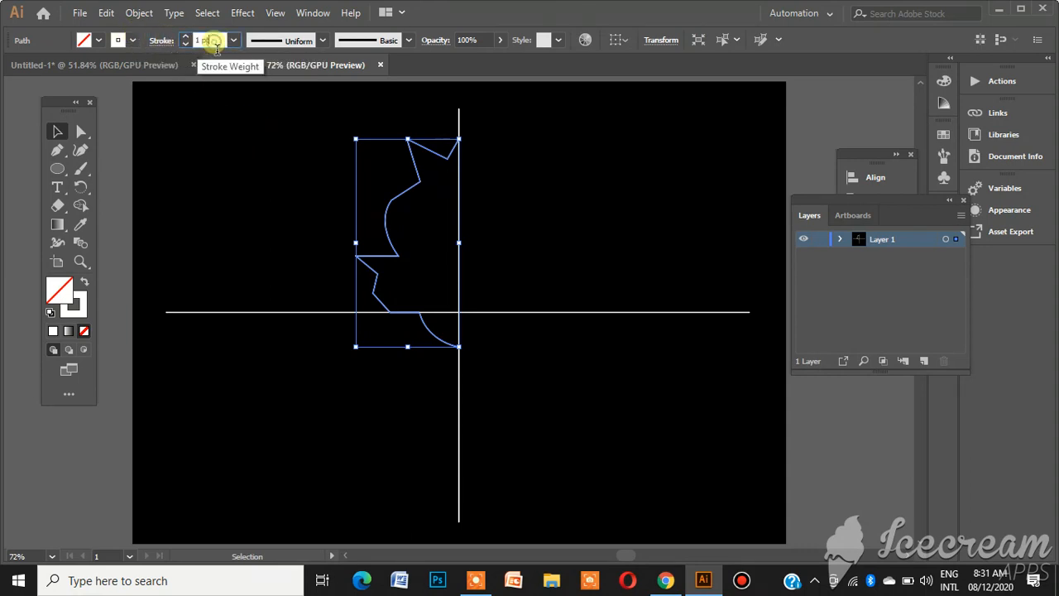
key(Return)
key(Down)
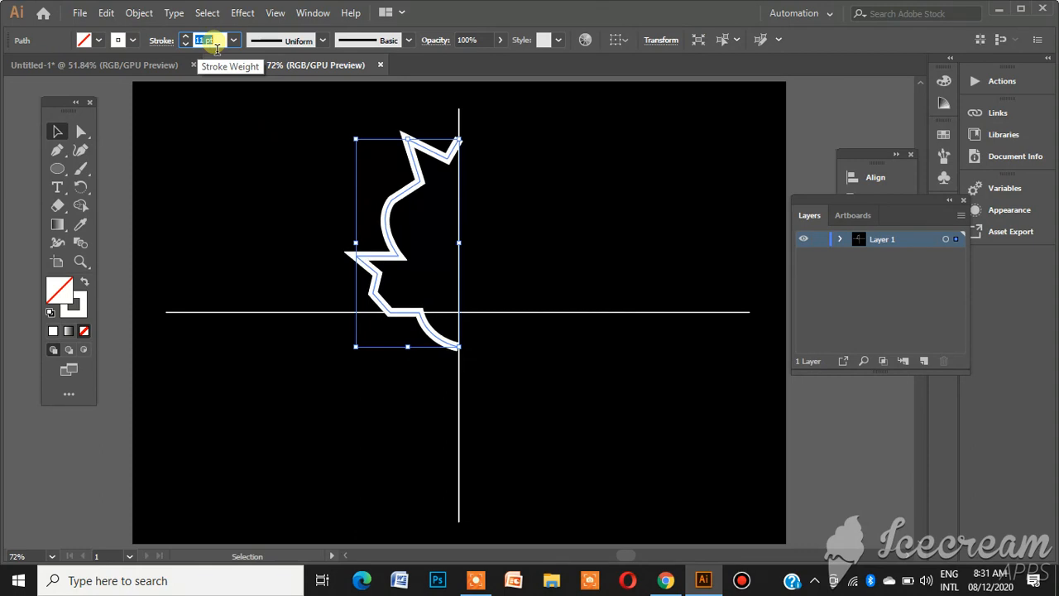
- Change the half-outline's stroke colour to light orange and deselect the path
click(132, 40)
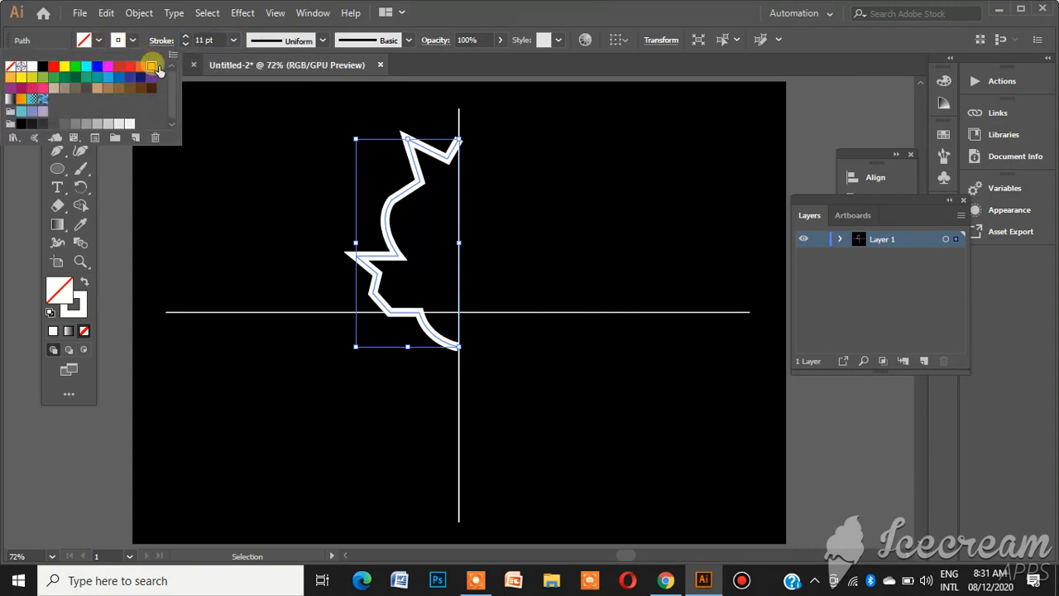
click(154, 66)
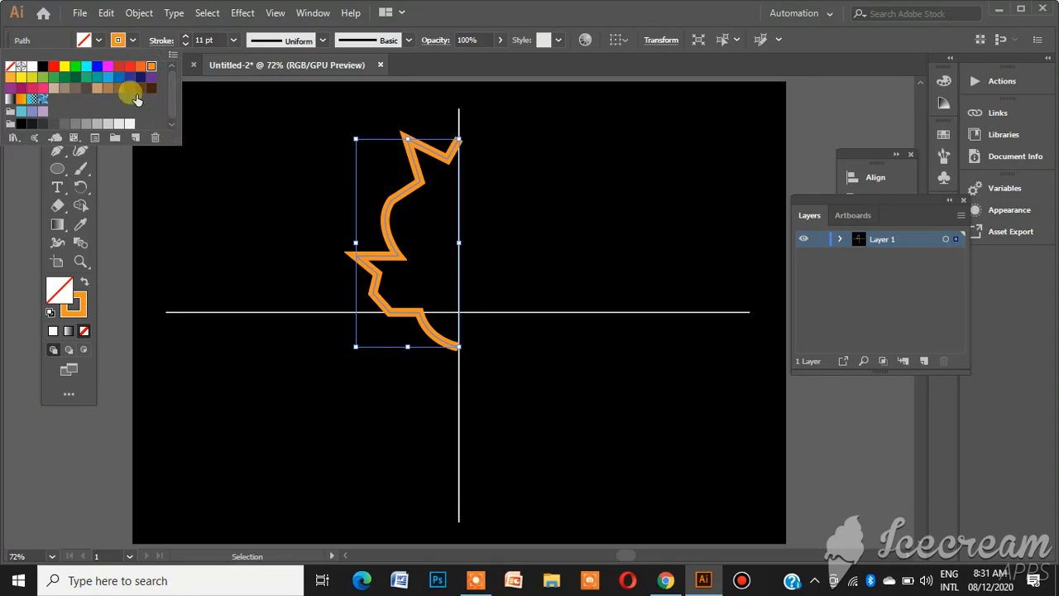
click(20, 86)
click(231, 266)
click(231, 266)
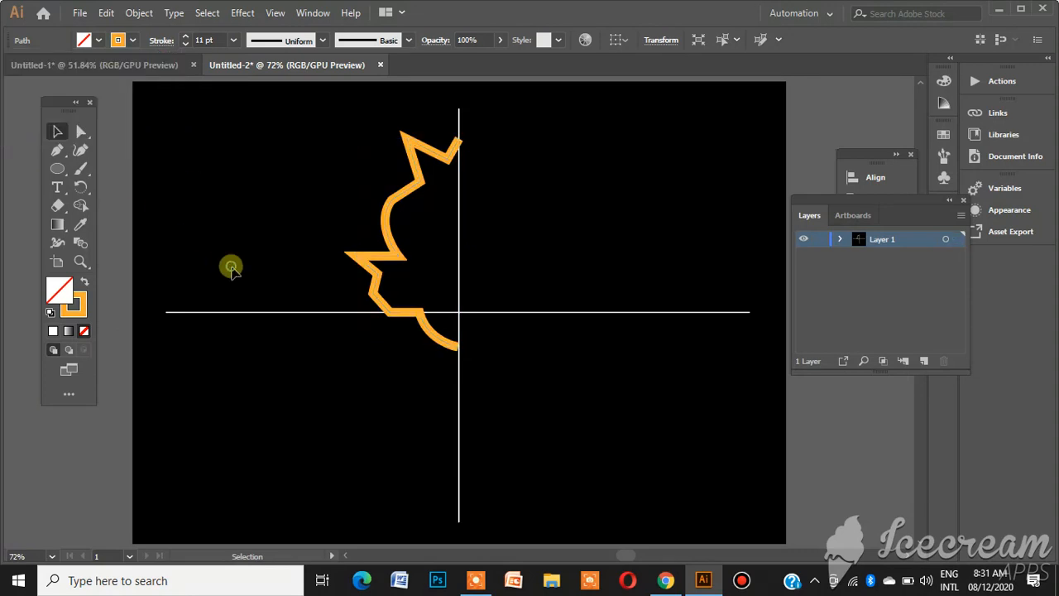
- Create a mirrored copy of the orange half-outline with the Reflect tool across the vertical axis
click(381, 287)
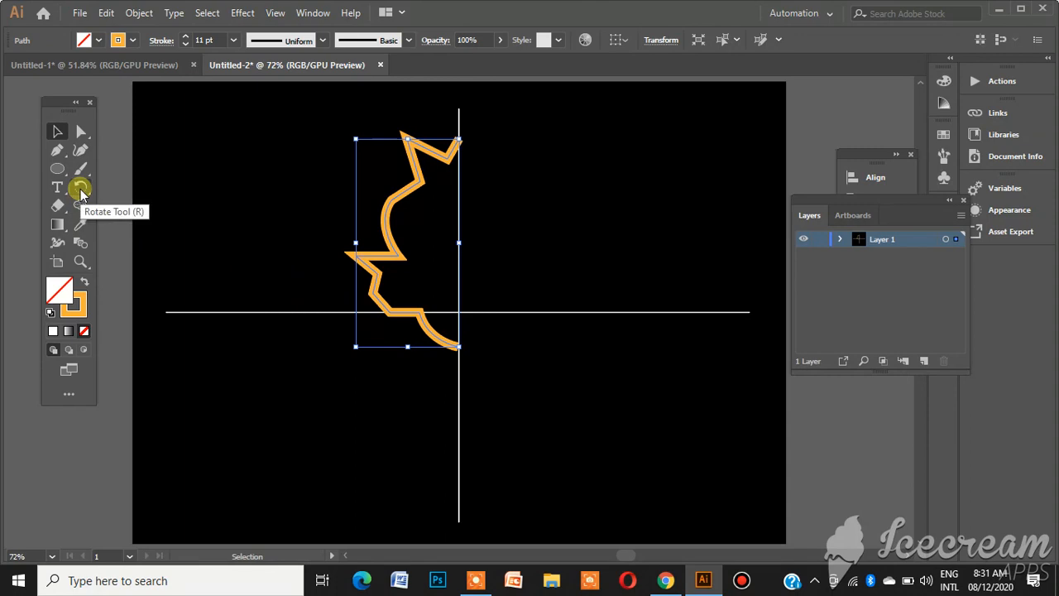
drag(80, 190, 123, 223)
alt+click(390, 201)
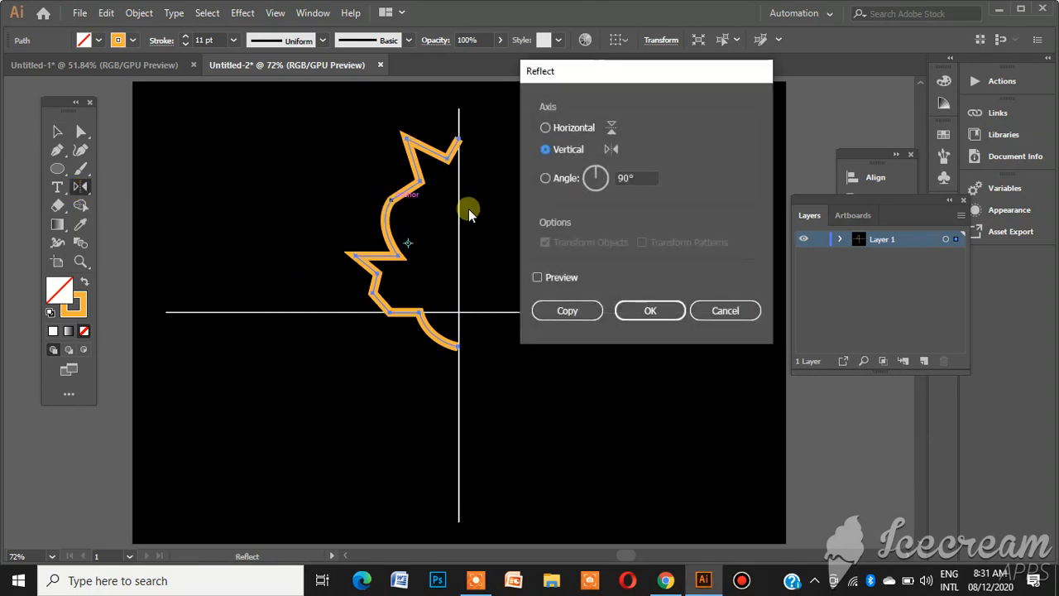
click(561, 278)
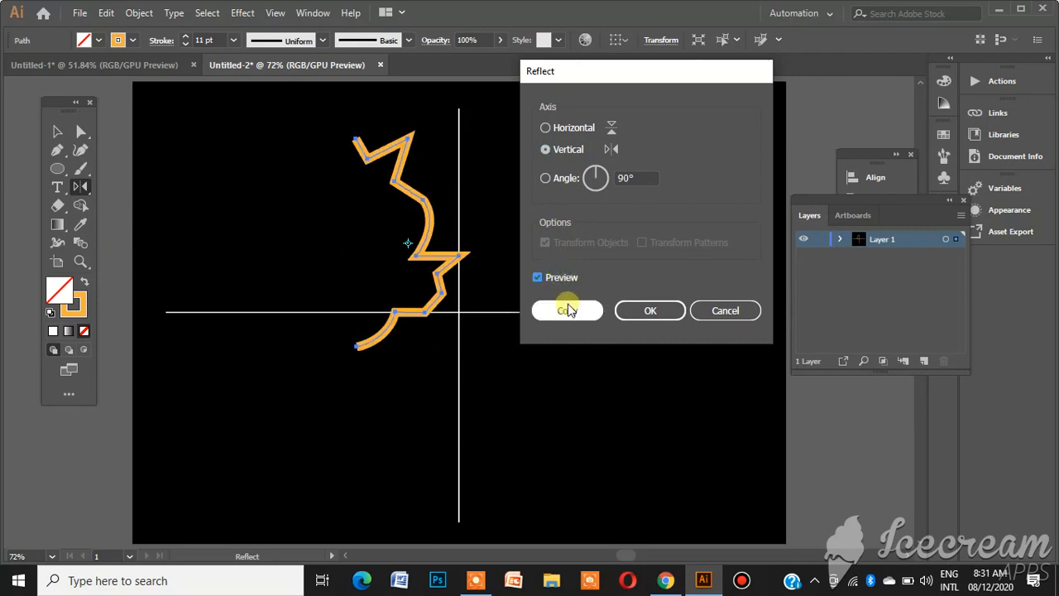
click(569, 308)
- Move the mirrored copy horizontally until its ends meet the original half at the vertical guide, and deselect it
key(Right)
key(Right)
key(Right)
key(Right)
key(Right)
key(Right)
key(Right)
key(Right)
key(Right)
key(Right)
key(Right)
key(Right)
key(Right)
key(Right)
key(Right)
key(Right)
key(Right)
key(Right)
key(Right)
key(Right)
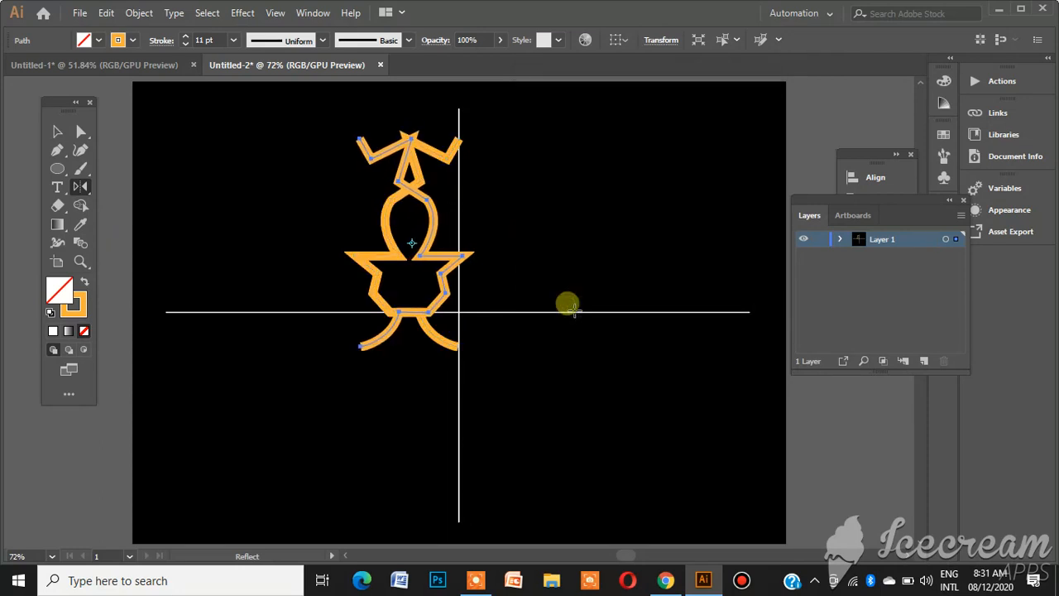
key(Right)
key(Right)
key(Right)
key(Right)
key(Right)
key(Right)
key(Right)
key(Right)
key(Right)
key(Right)
key(Right)
key(Right)
key(Right)
key(Right)
key(Right)
key(Right)
key(Right)
key(Right)
key(Right)
key(Right)
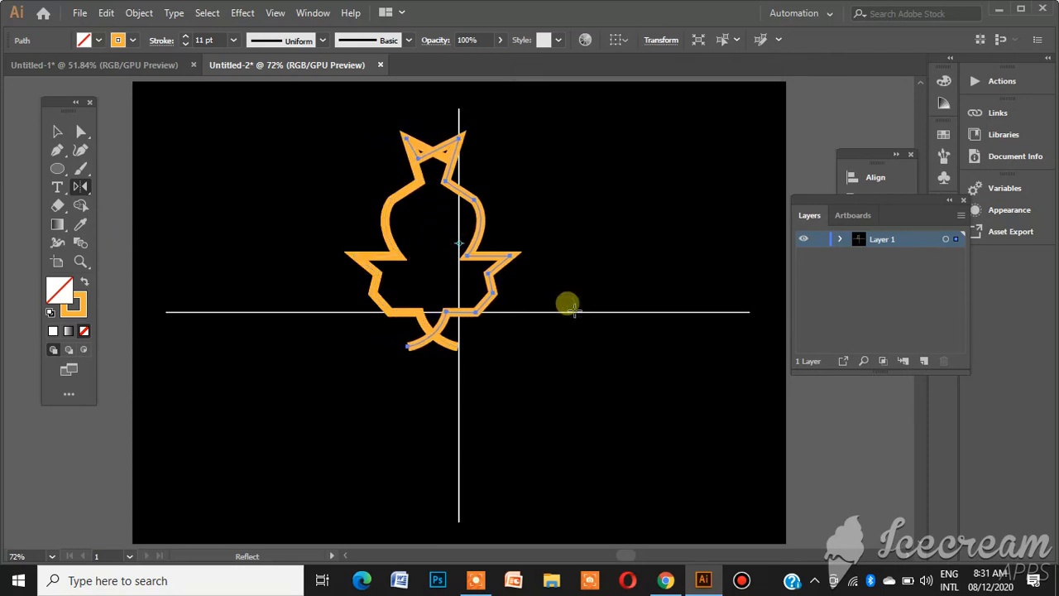
key(Right)
key(Right)
key(Right)
key(Right)
key(Right)
key(Right)
key(Right)
key(Right)
key(Right)
key(Right)
key(Right)
key(Right)
key(Right)
key(Right)
key(Right)
key(Right)
key(Right)
key(Right)
key(Right)
key(Right)
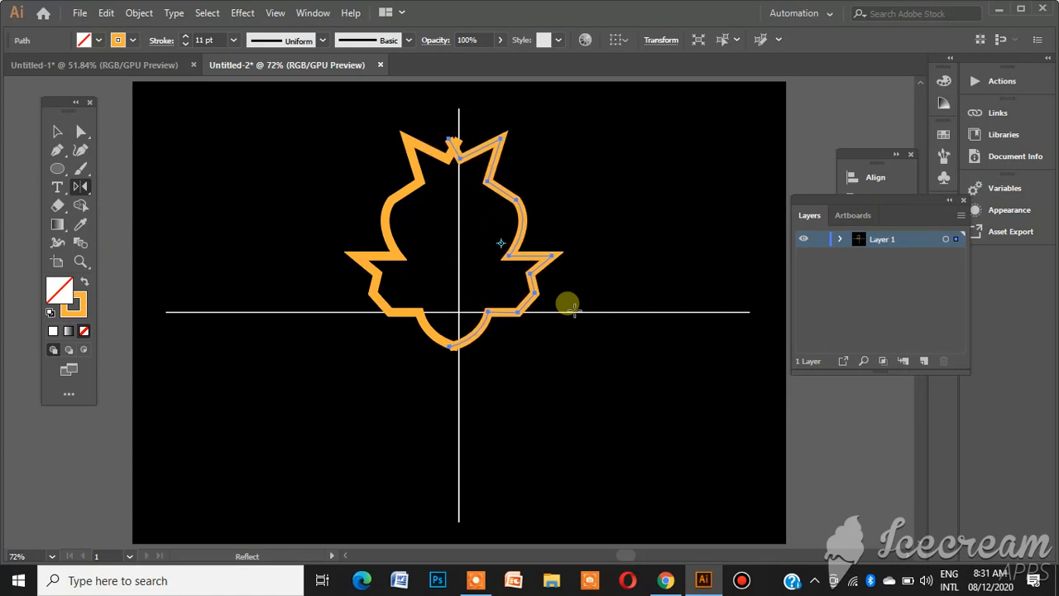
key(Right)
key(Right)
key(Right)
key(Right)
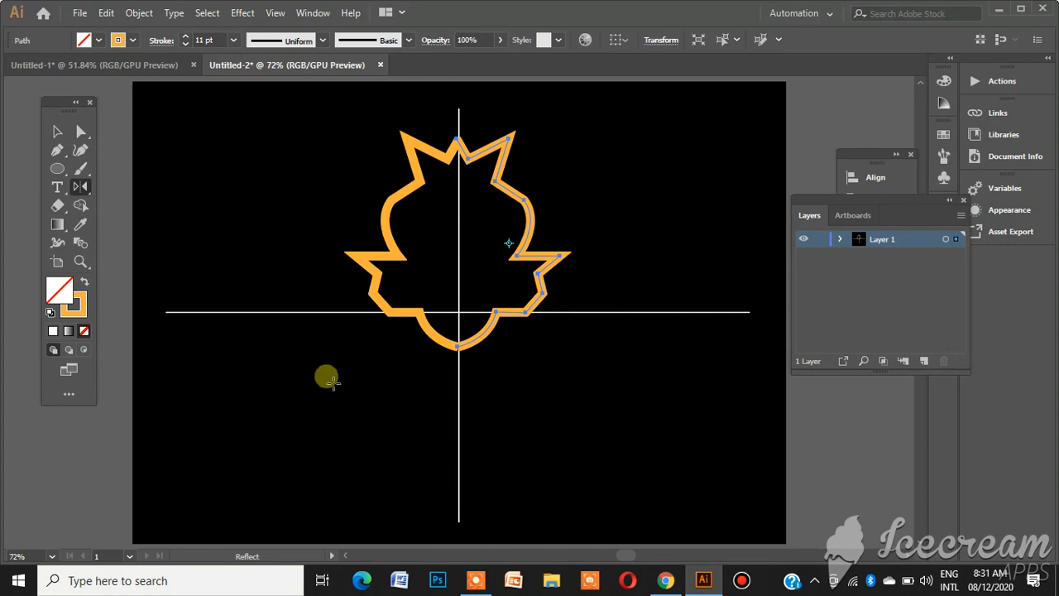
key(v)
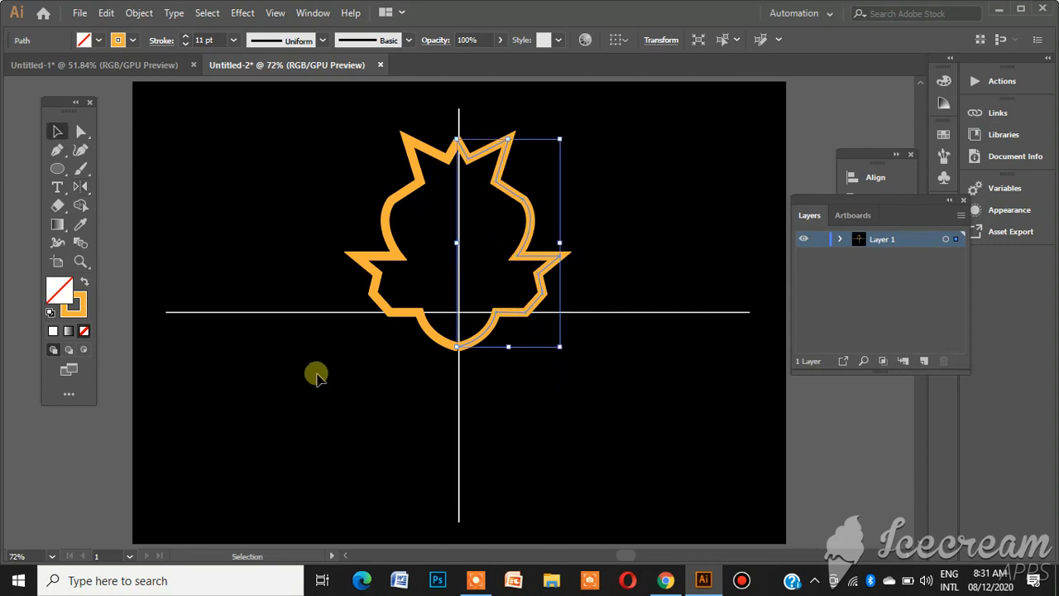
click(316, 373)
- Delete the horizontal and vertical guide lines
click(284, 316)
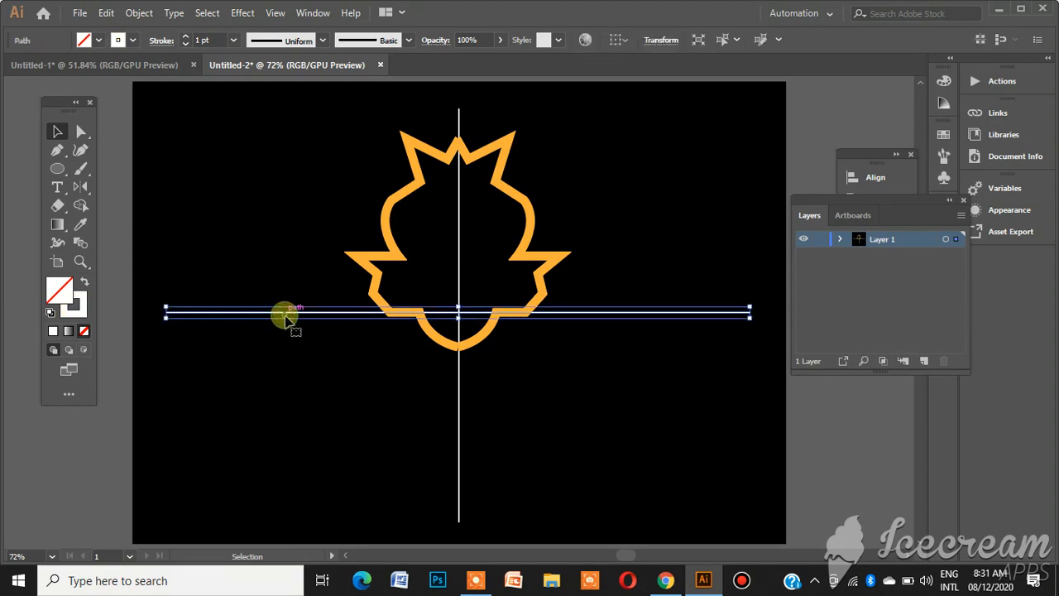
key(Delete)
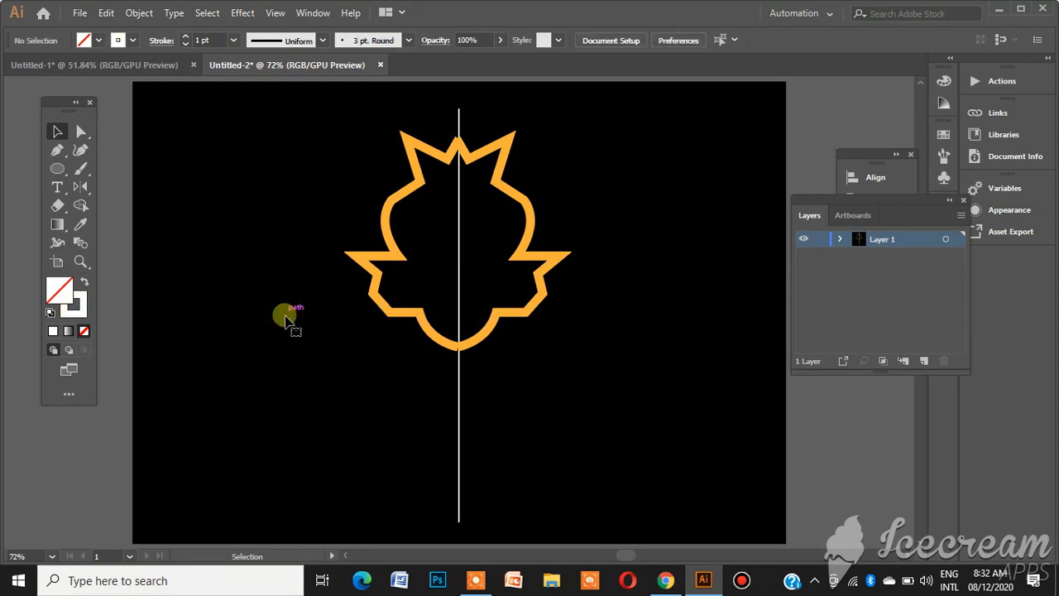
click(458, 413)
key(Delete)
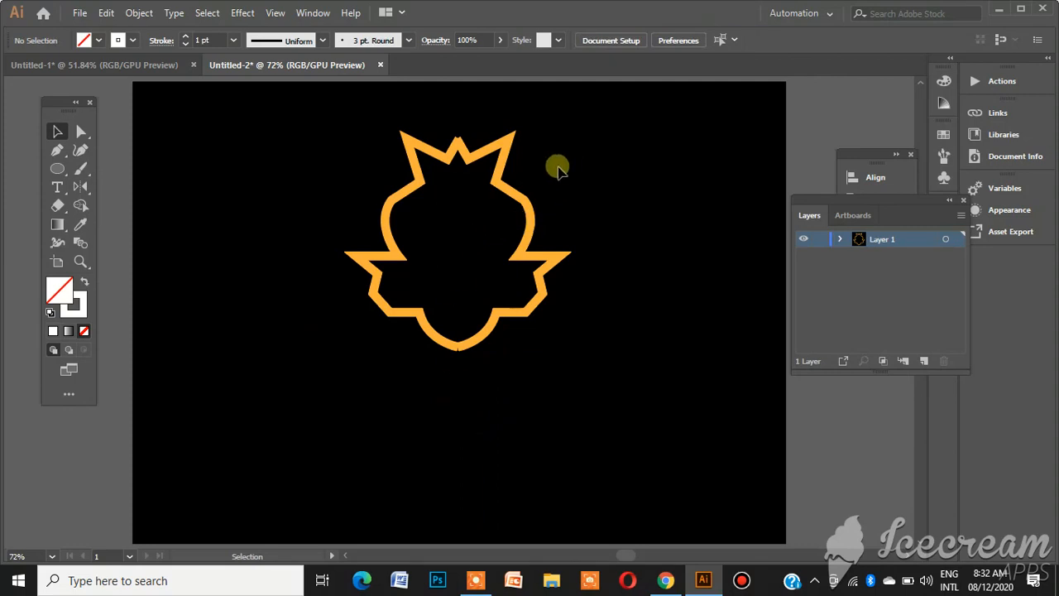
- Group the two orange outline halves and move the group down towards the middle of the artboard
click(515, 194)
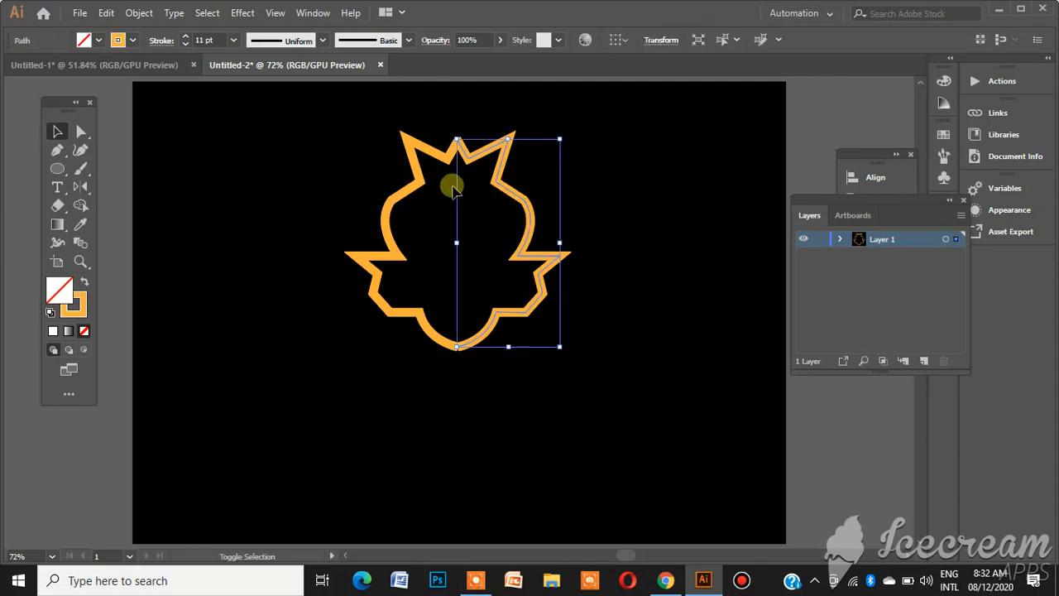
shift+click(417, 173)
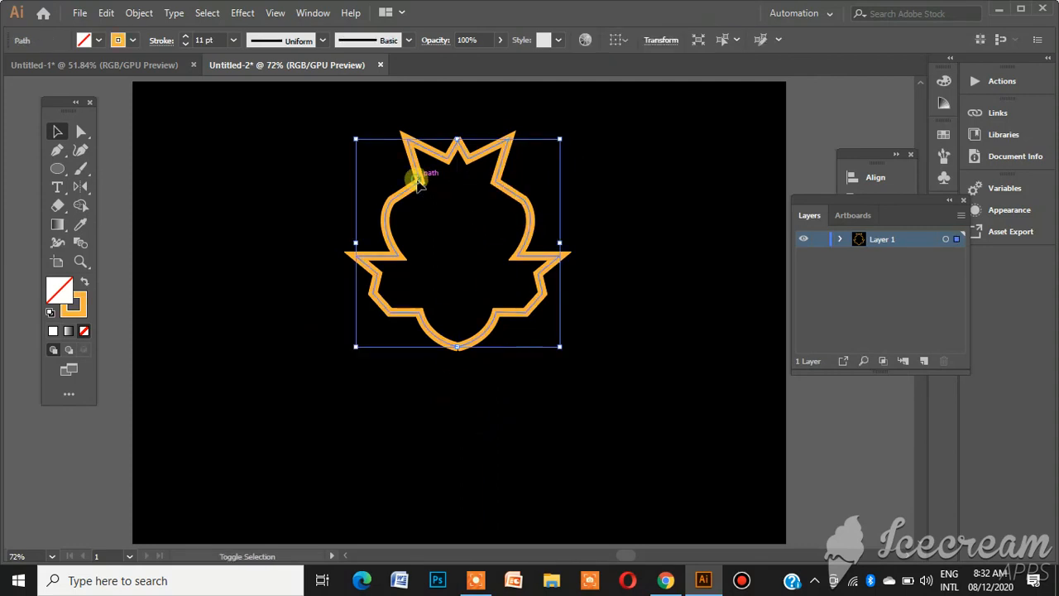
click(139, 13)
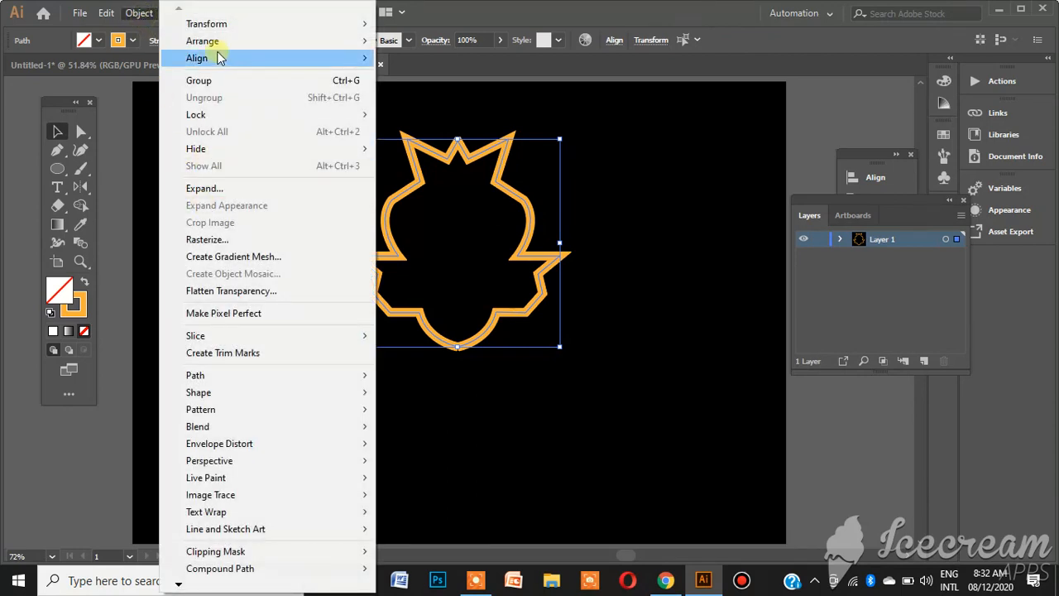
click(217, 80)
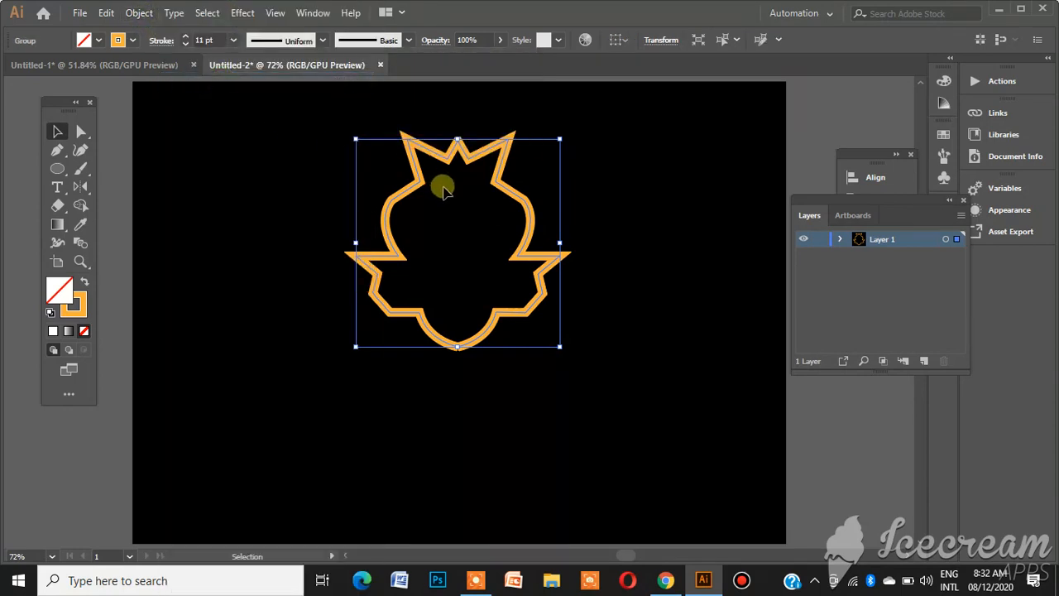
click(447, 233)
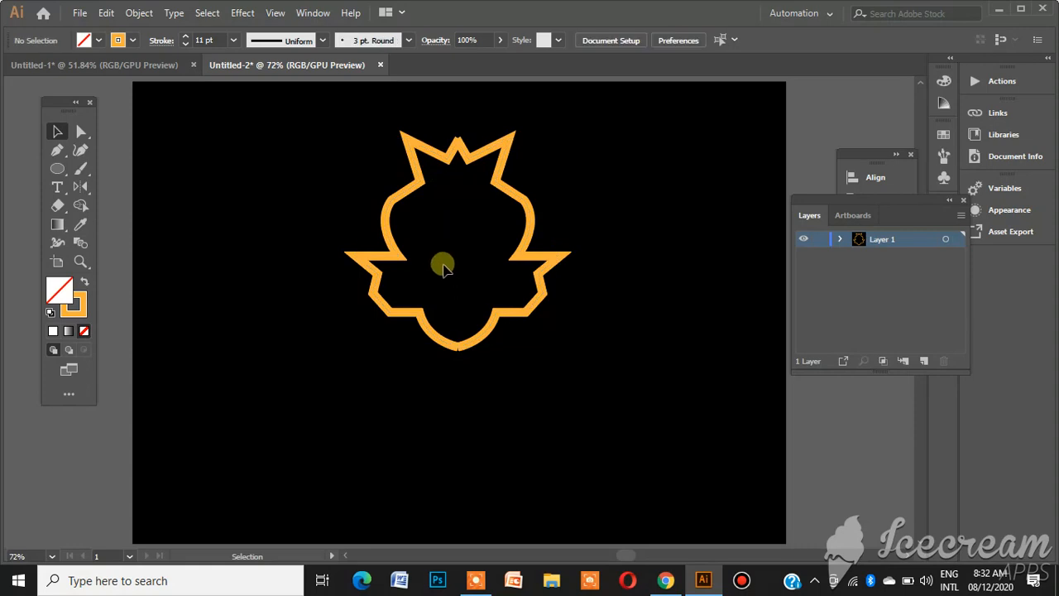
drag(388, 239, 389, 288)
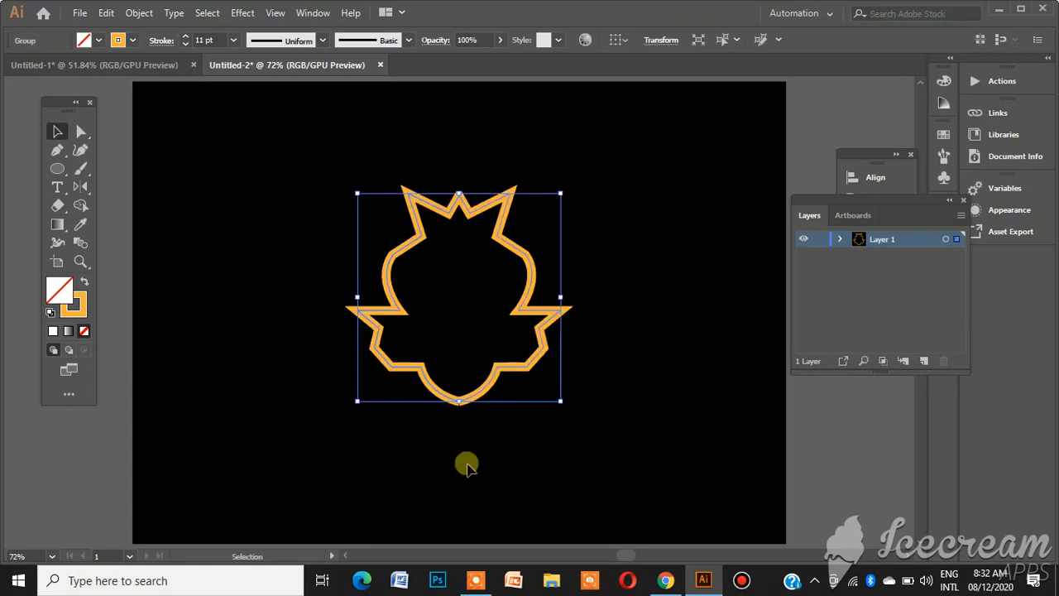
click(476, 580)
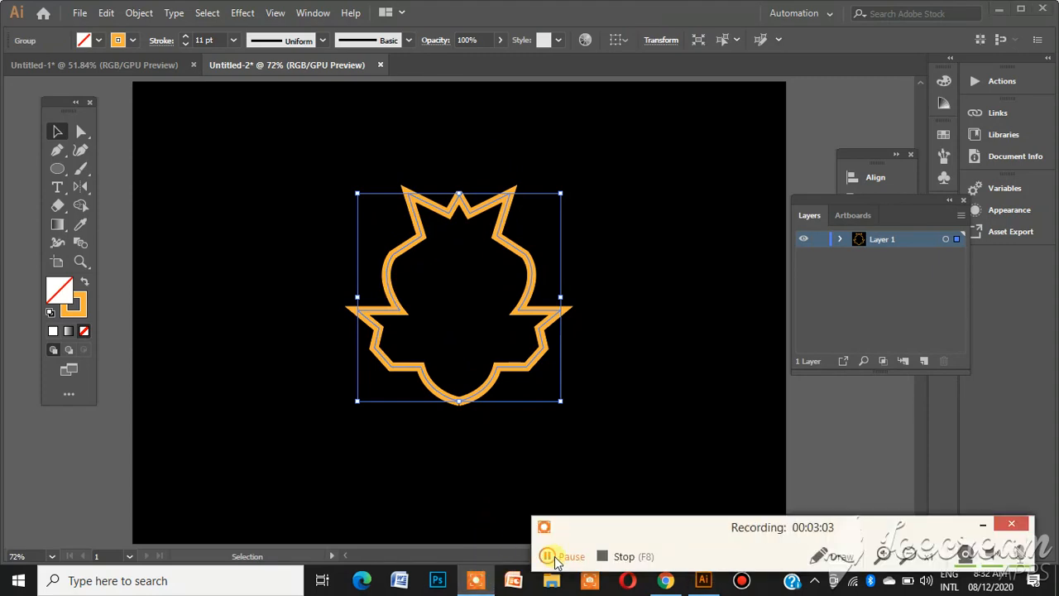
click(546, 560)
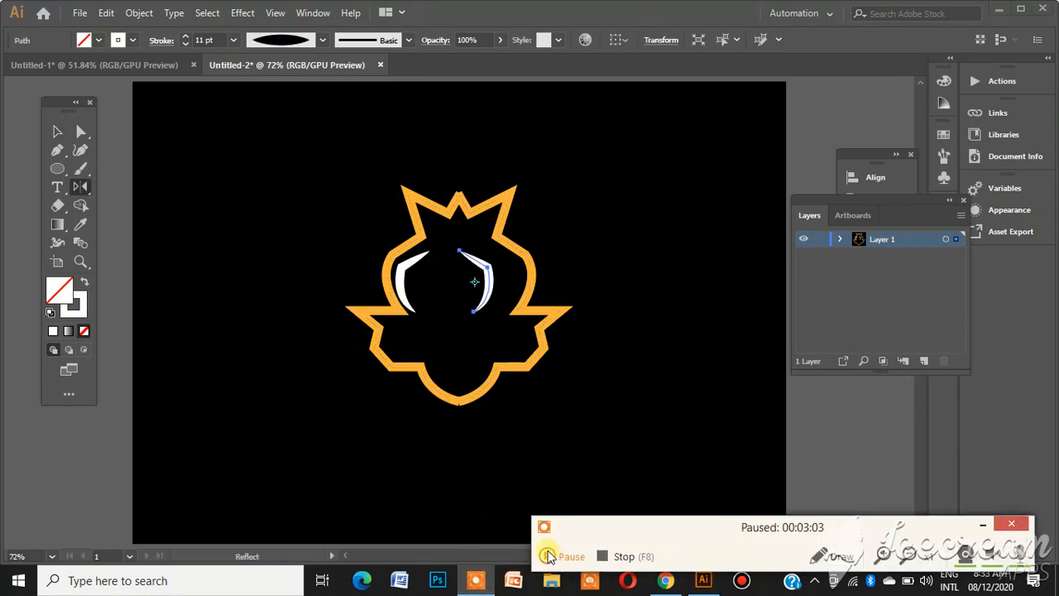
click(548, 556)
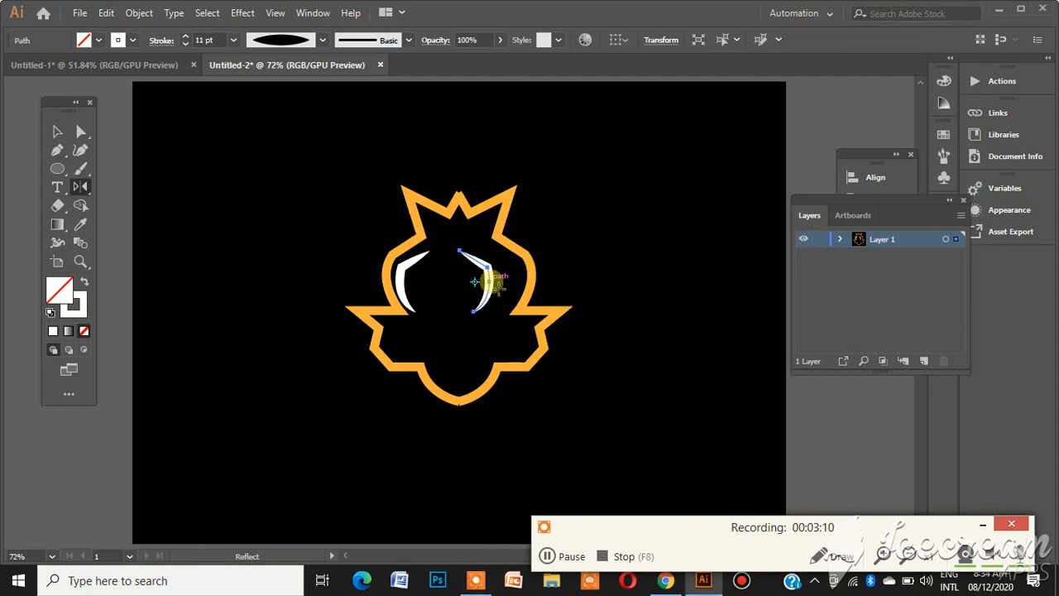
- Nudge the mirrored white arc horizontally until it sits just inside the orange outline, opposite the original arc
key(Right)
key(Right)
key(Right)
key(Right)
key(Right)
key(Right)
key(Right)
key(Right)
key(Right)
key(Right)
key(Right)
key(Right)
key(Right)
key(Right)
key(Right)
key(Right)
key(Right)
key(Right)
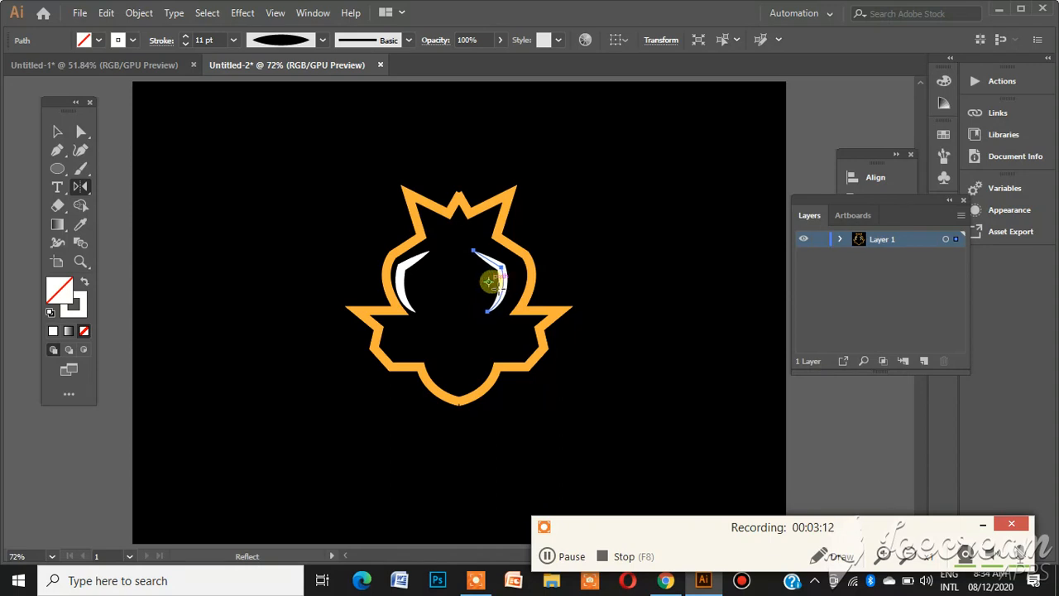
key(Right)
key(Right)
key(Right)
key(Right)
key(Right)
key(Right)
key(Right)
key(Right)
key(Right)
key(Right)
key(Right)
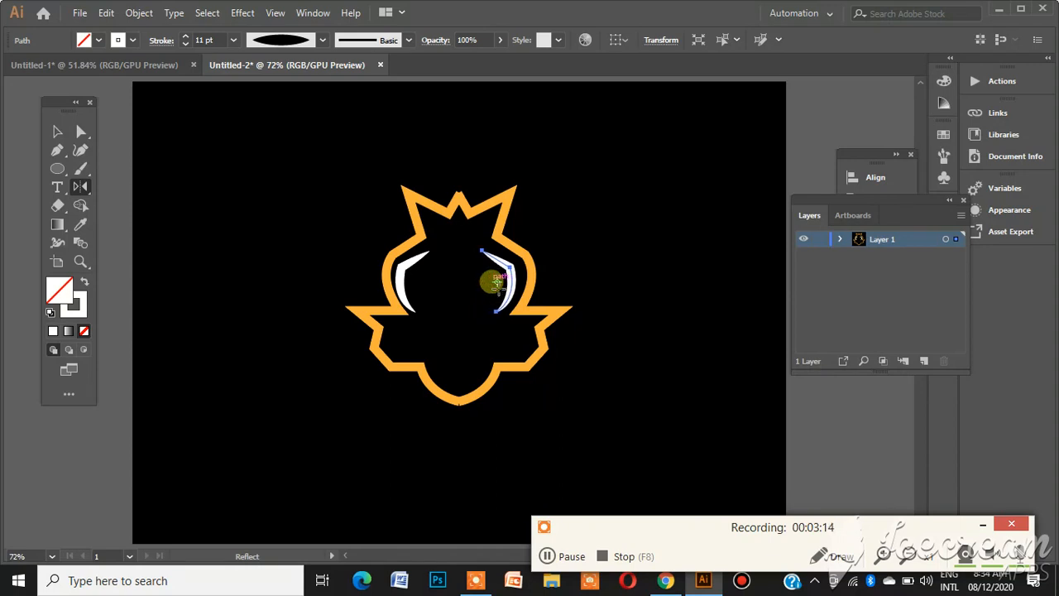
key(Right)
key(Right)
key(Right)
key(Right)
key(Right)
key(Right)
key(Right)
key(Right)
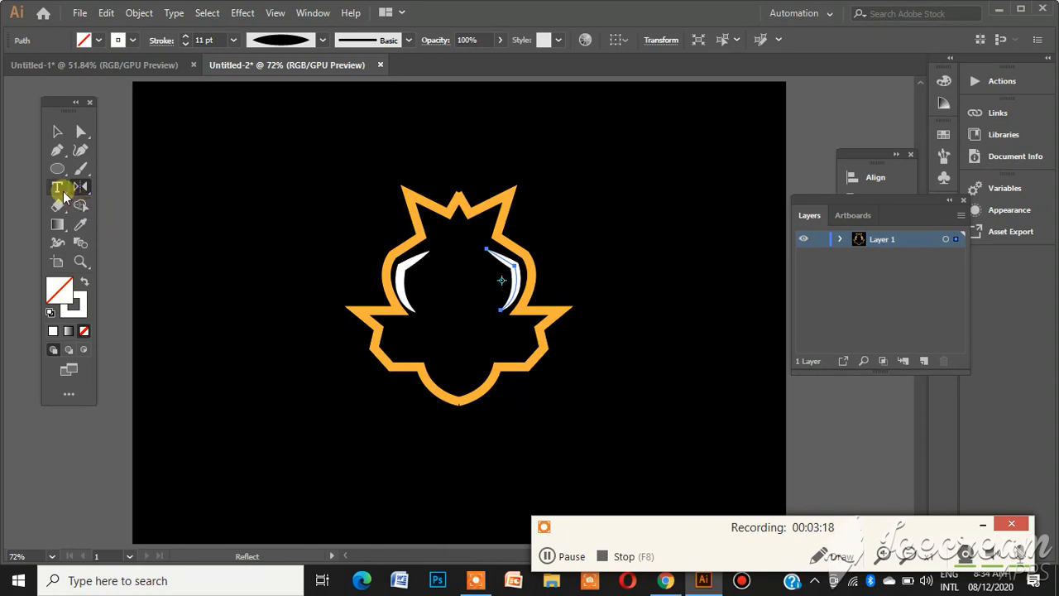
- Add the text ESPORT inside the orange outline below the white arcs and give it a white stroke
click(58, 188)
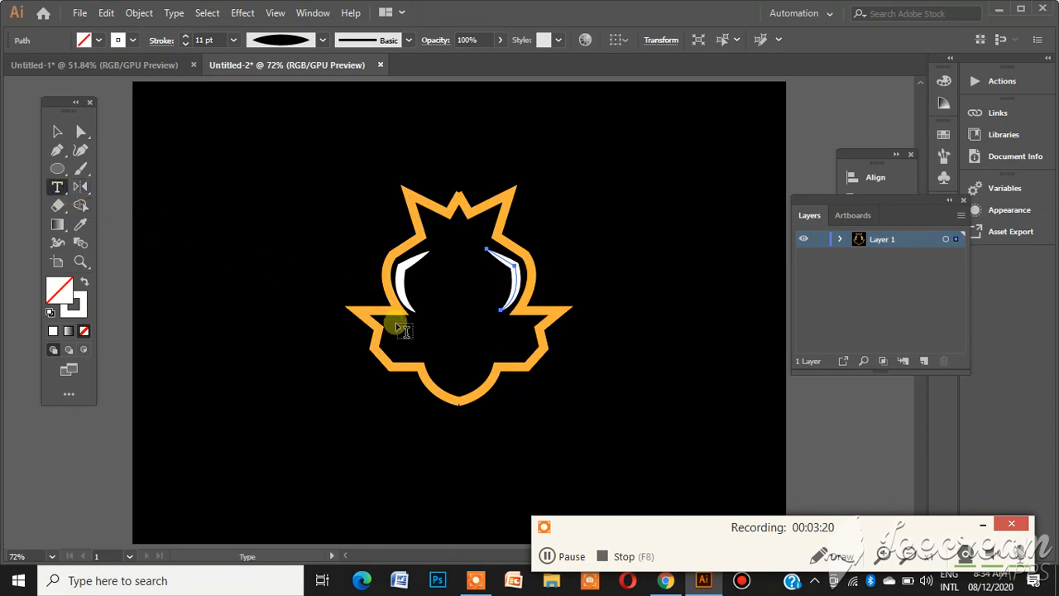
click(398, 324)
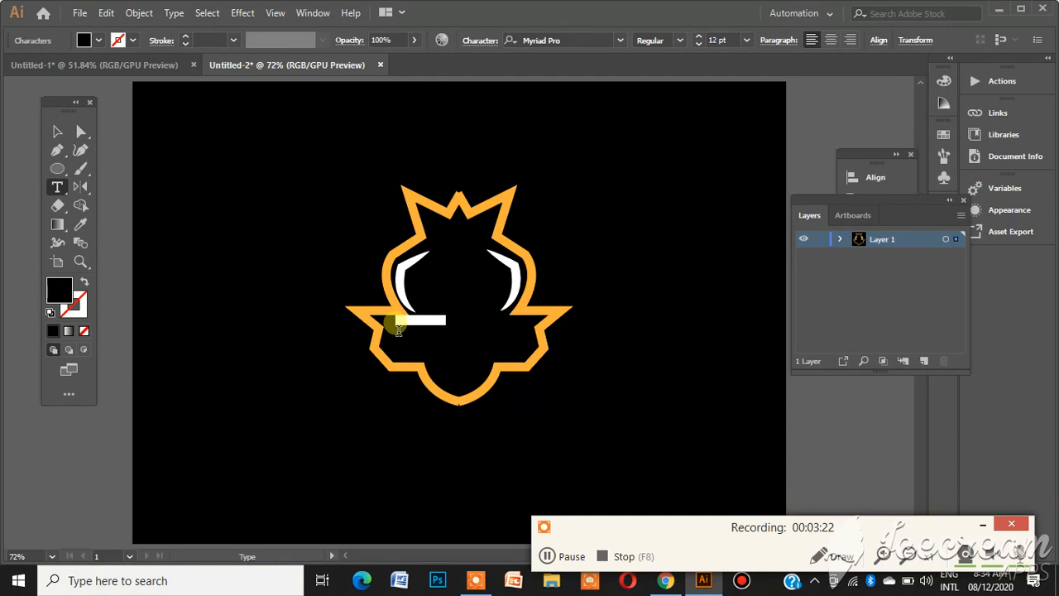
text(TE)
key(ctrl+a)
click(132, 41)
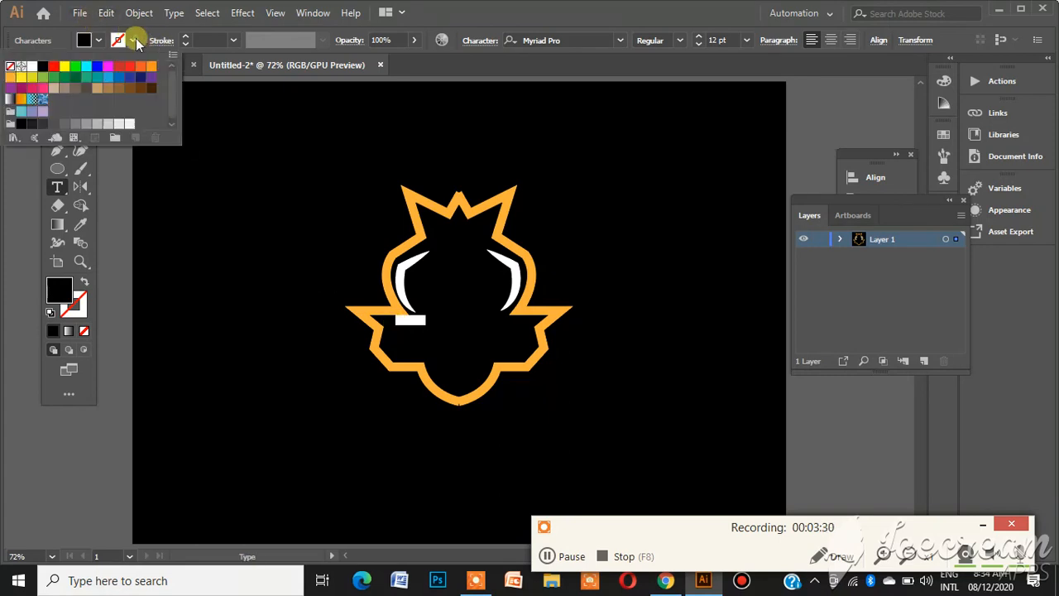
click(32, 66)
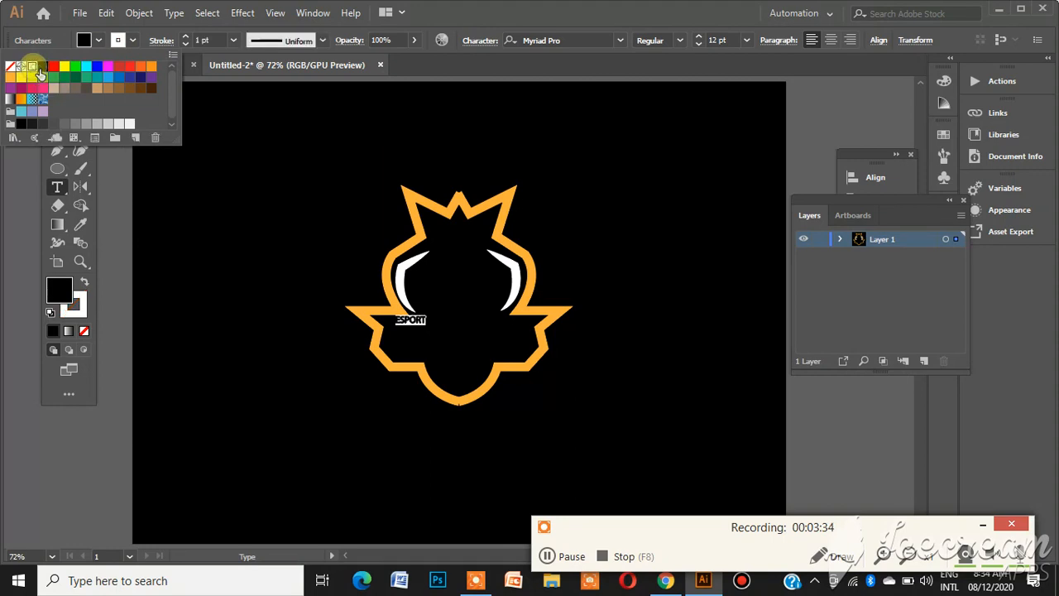
click(179, 166)
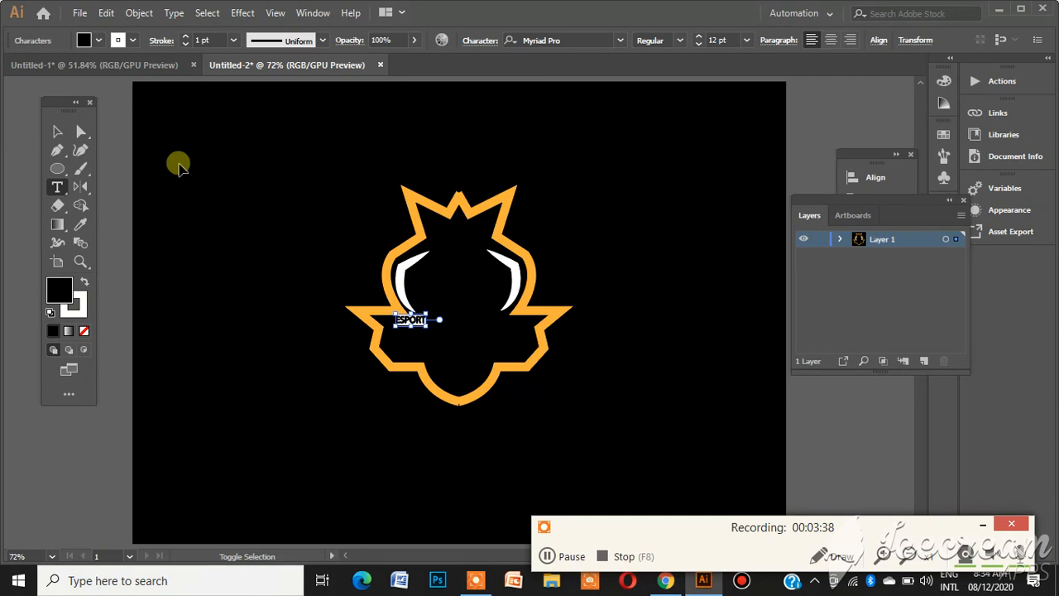
- Enlarge the ESPORT text to 42 pt and move it down into the outline's banner-shaped section
key(ctrl+shift+period)
key(ctrl+shift+period)
key(ctrl+shift+period)
key(ctrl+shift+period)
key(ctrl+shift+period)
key(ctrl+shift+period)
key(ctrl+shift+period)
key(ctrl+shift+period)
key(ctrl+shift+period)
key(ctrl+shift+period)
key(ctrl+shift+period)
key(ctrl+shift+period)
key(ctrl+shift+period)
key(ctrl+shift+period)
key(ctrl+shift+period)
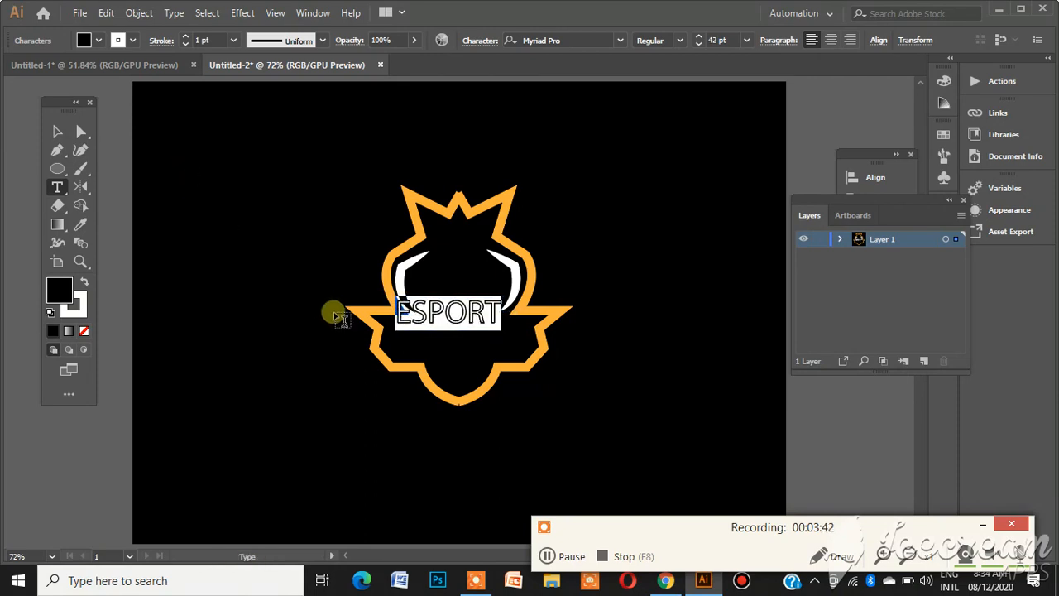
key(Escape)
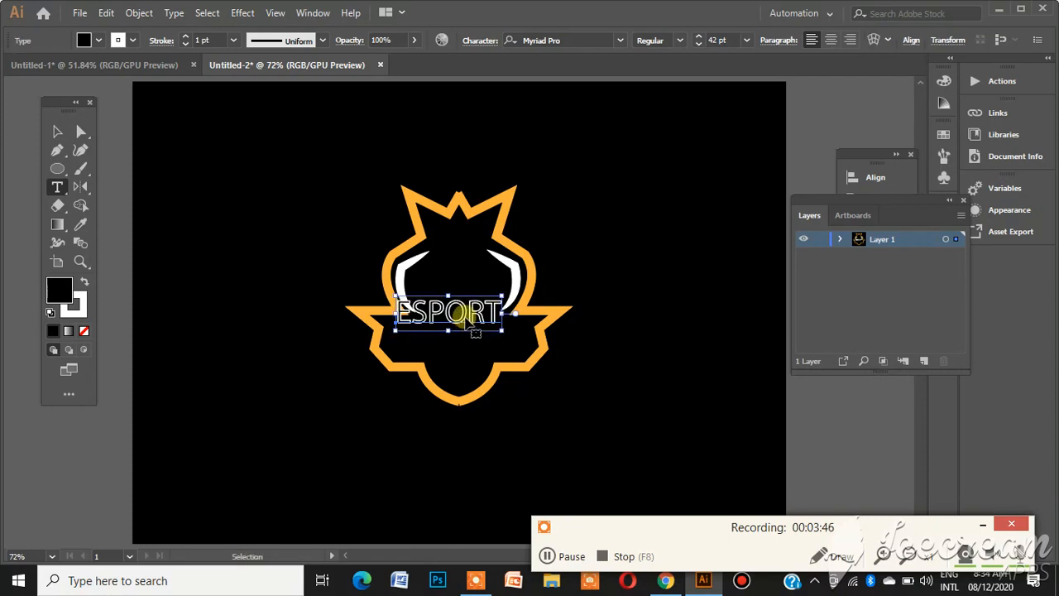
drag(463, 313, 482, 341)
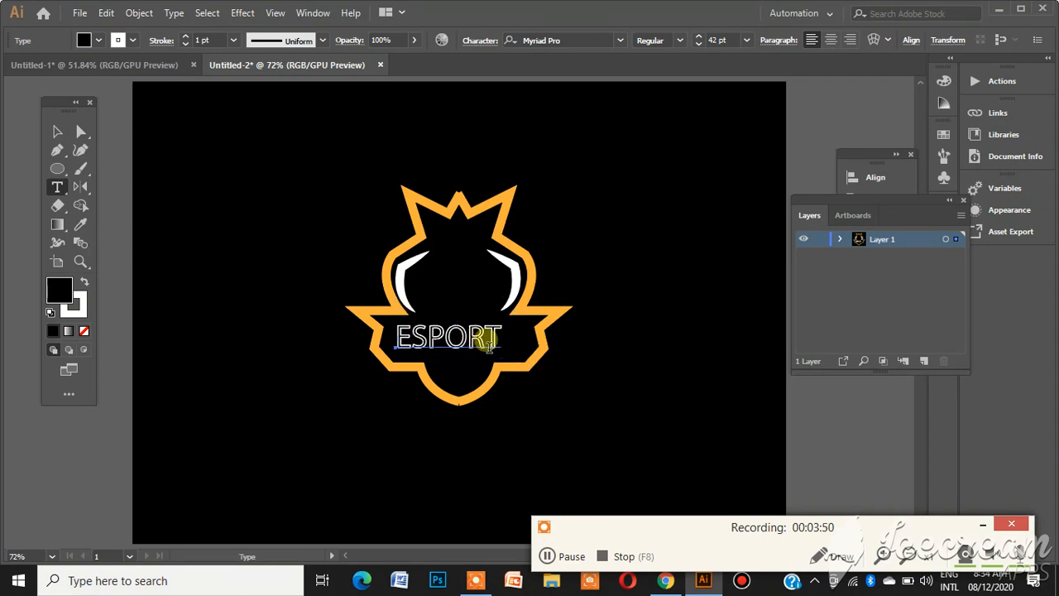
click(488, 345)
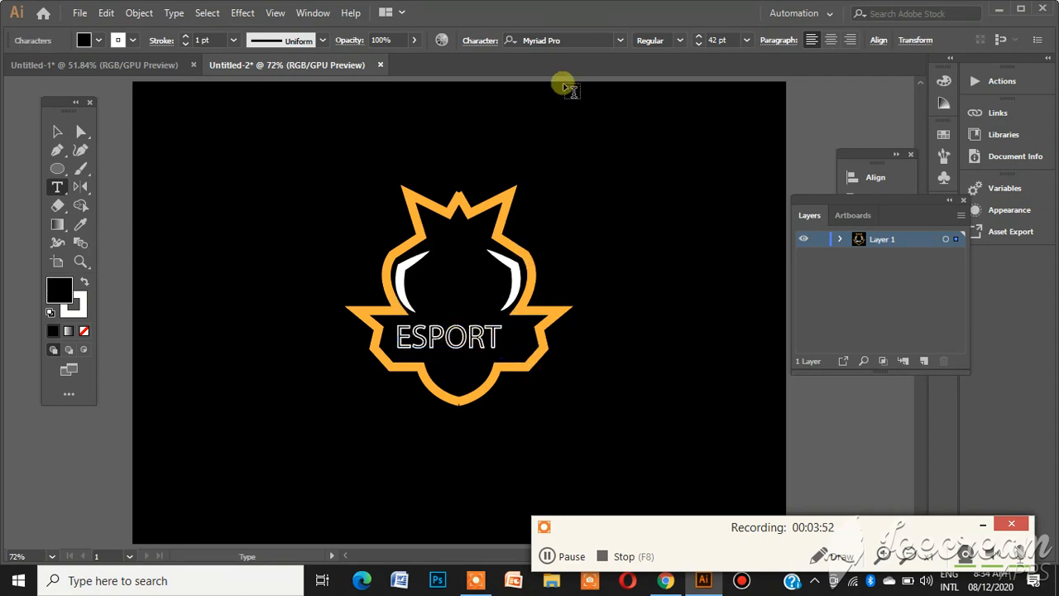
click(609, 36)
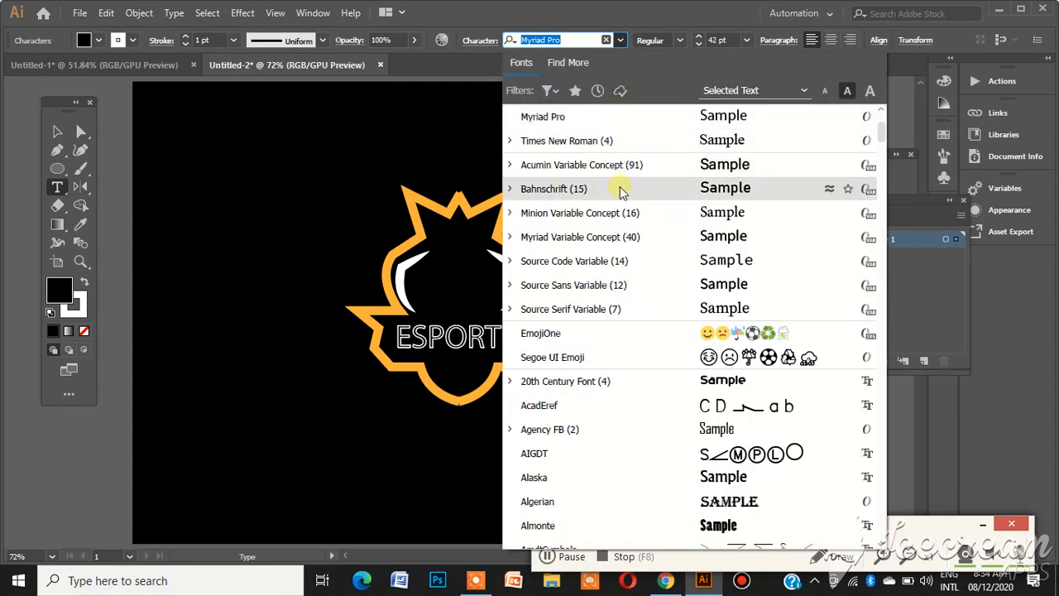
click(482, 340)
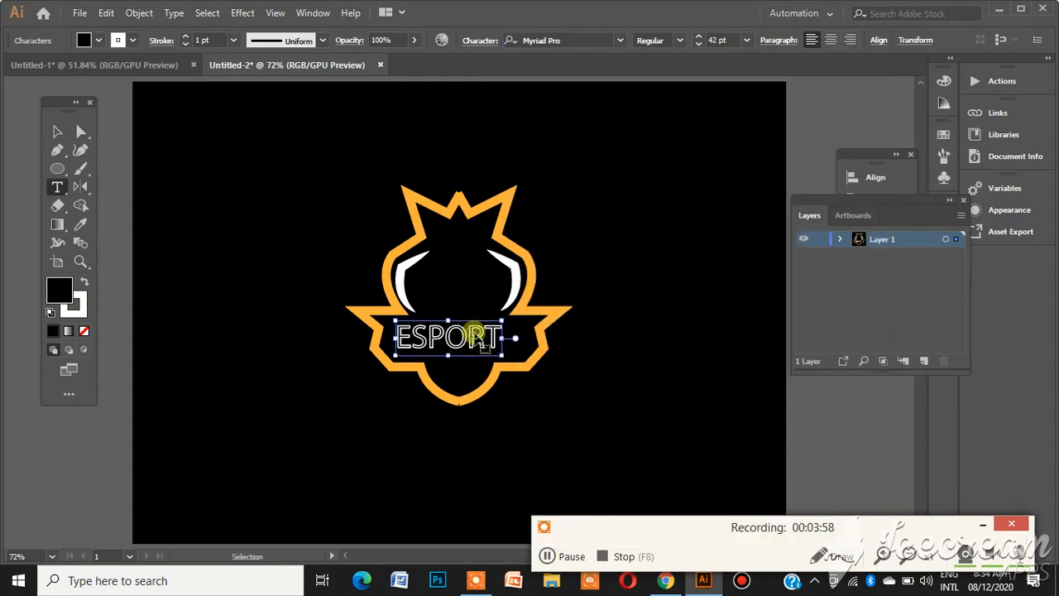
- Change the ESPORT text's font to Almonte and stretch it horizontally to span the outline's banner section
click(619, 43)
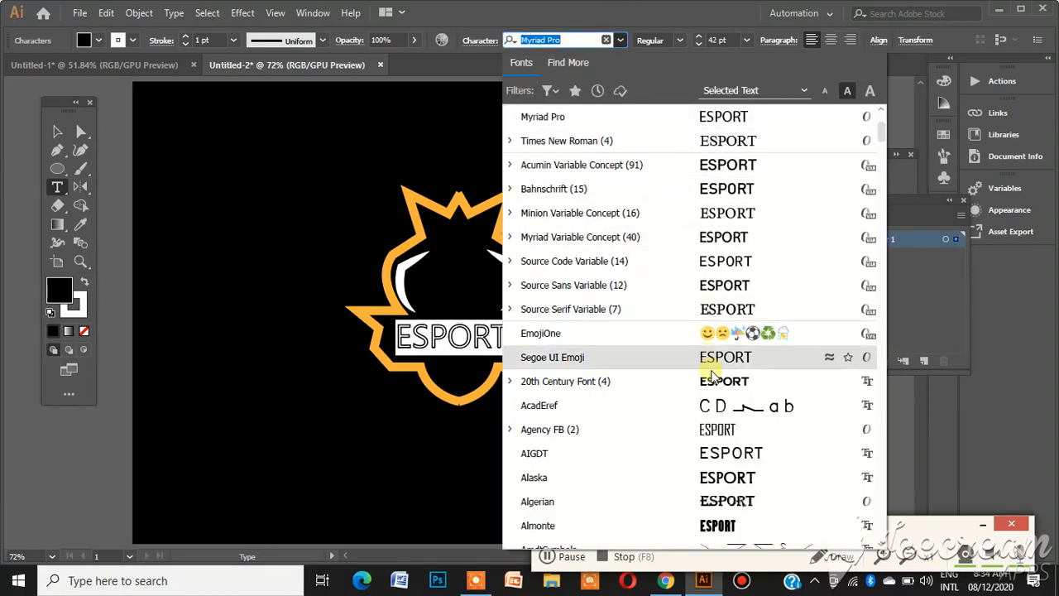
click(728, 527)
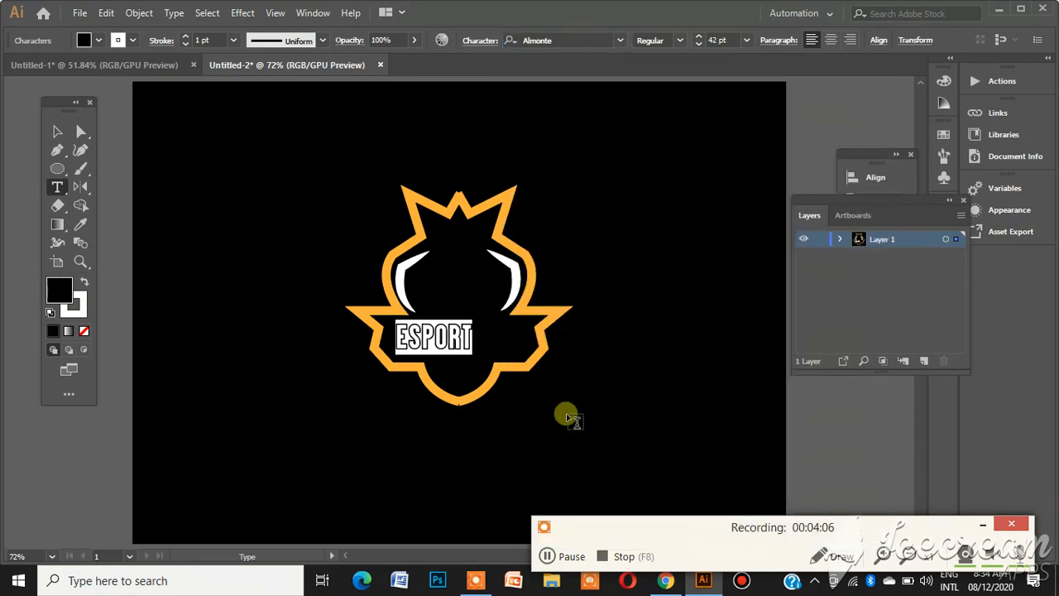
key(Escape)
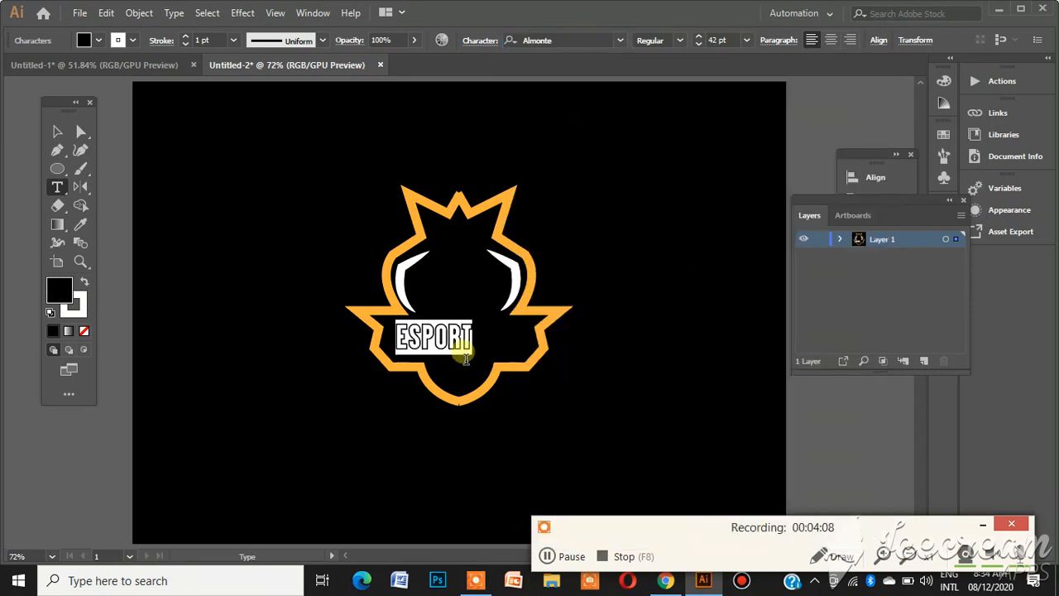
click(463, 353)
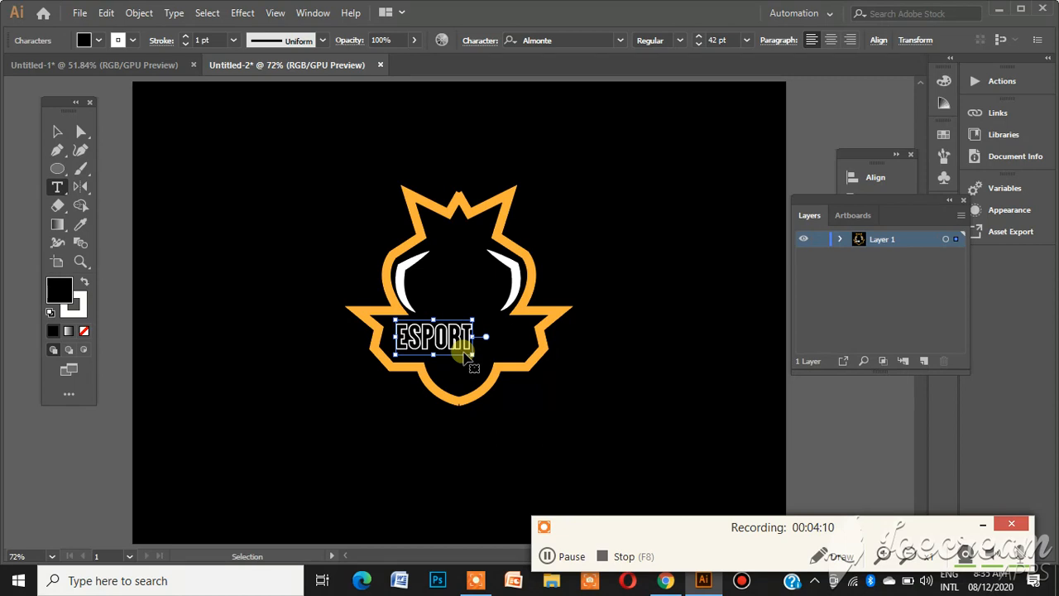
drag(480, 338, 529, 339)
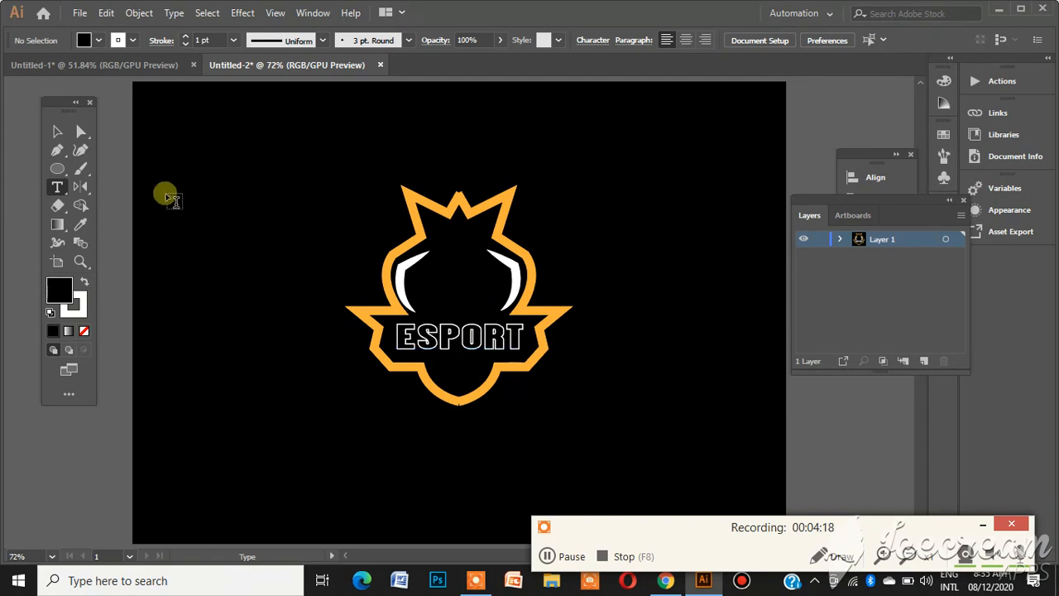
- Fill the ESPORT text with white
ctrl+click(455, 338)
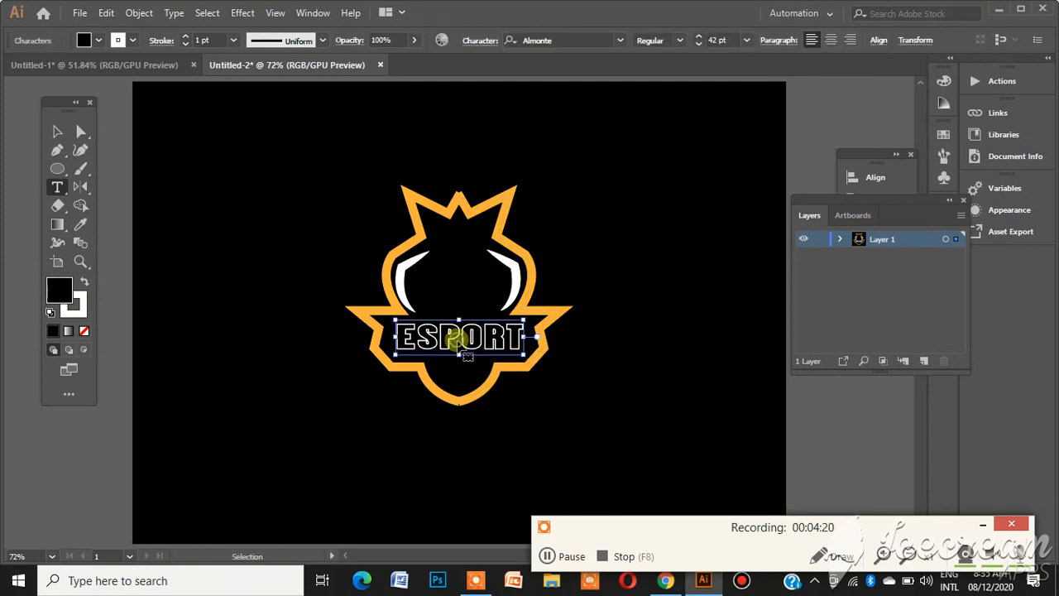
key(ctrl+a)
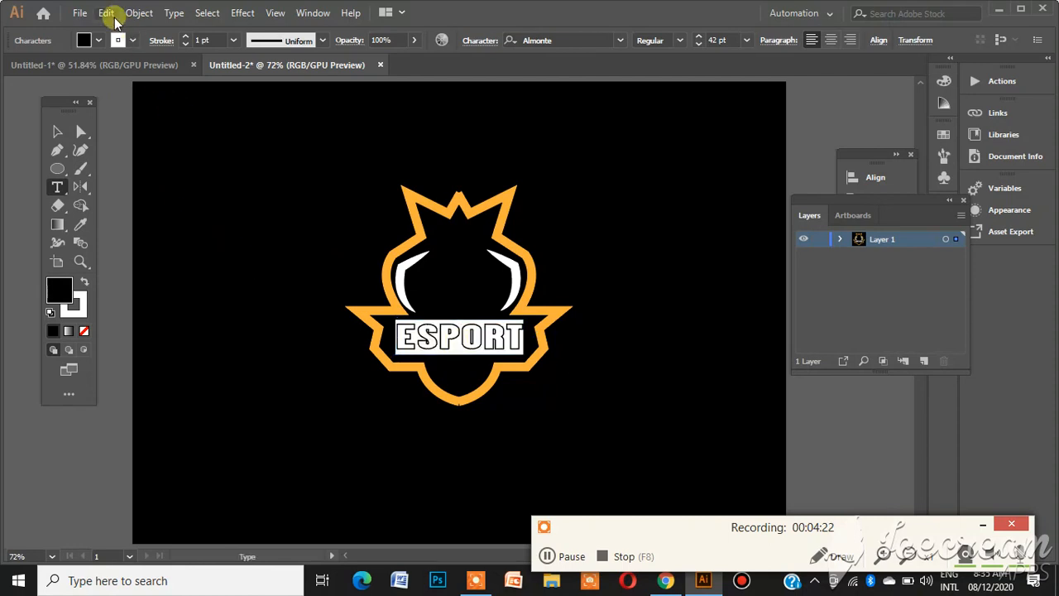
click(104, 36)
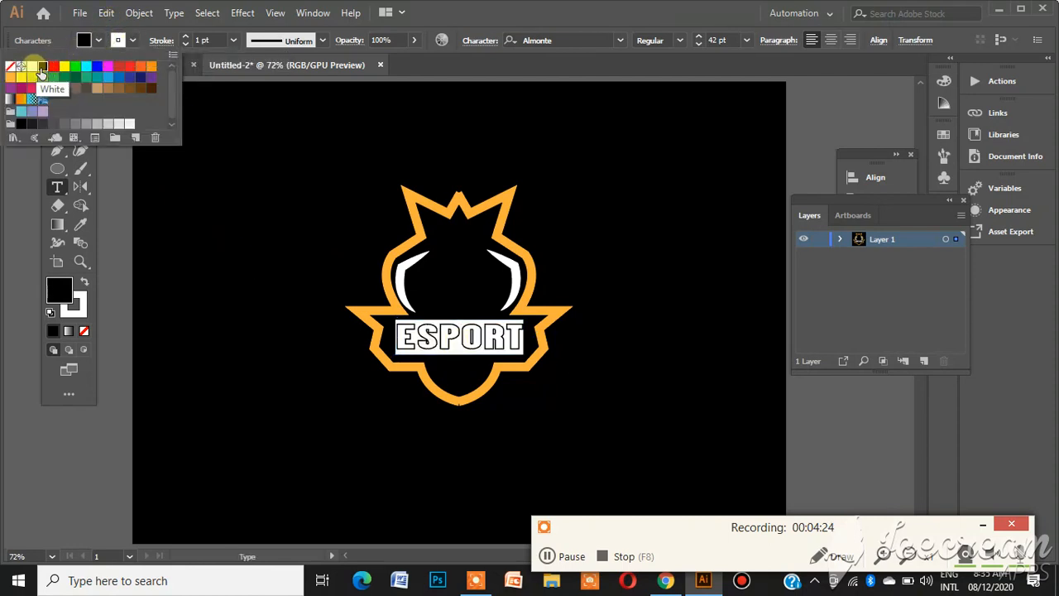
click(33, 68)
click(34, 67)
click(233, 227)
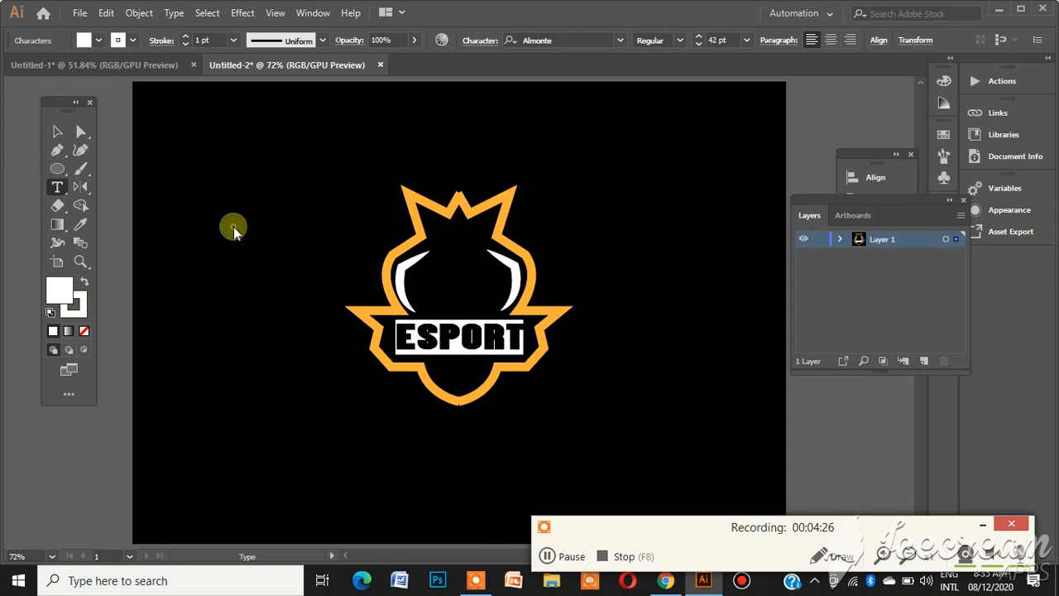
click(234, 226)
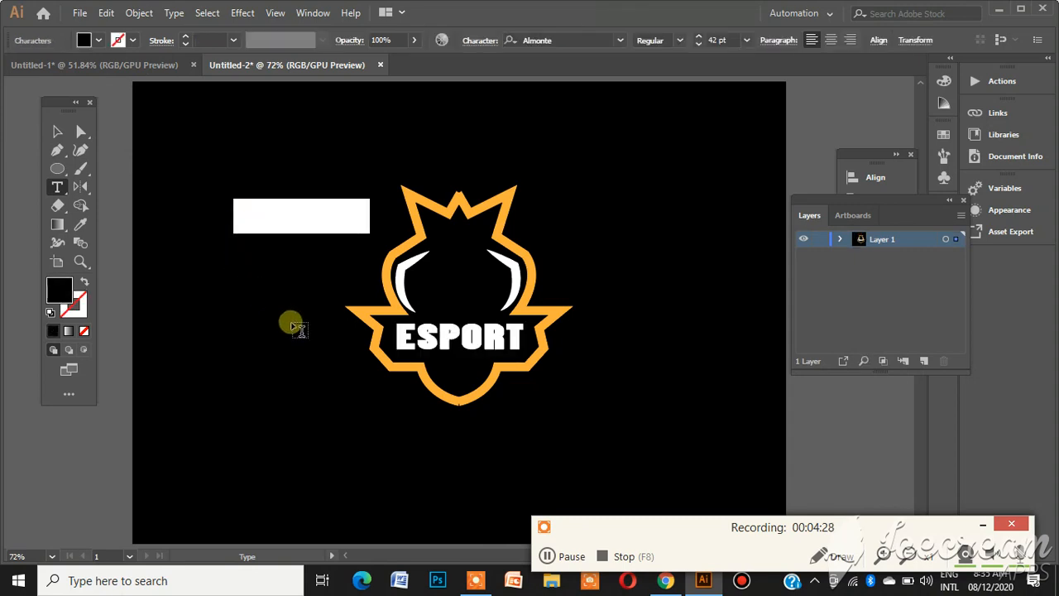
key(Escape)
key(Delete)
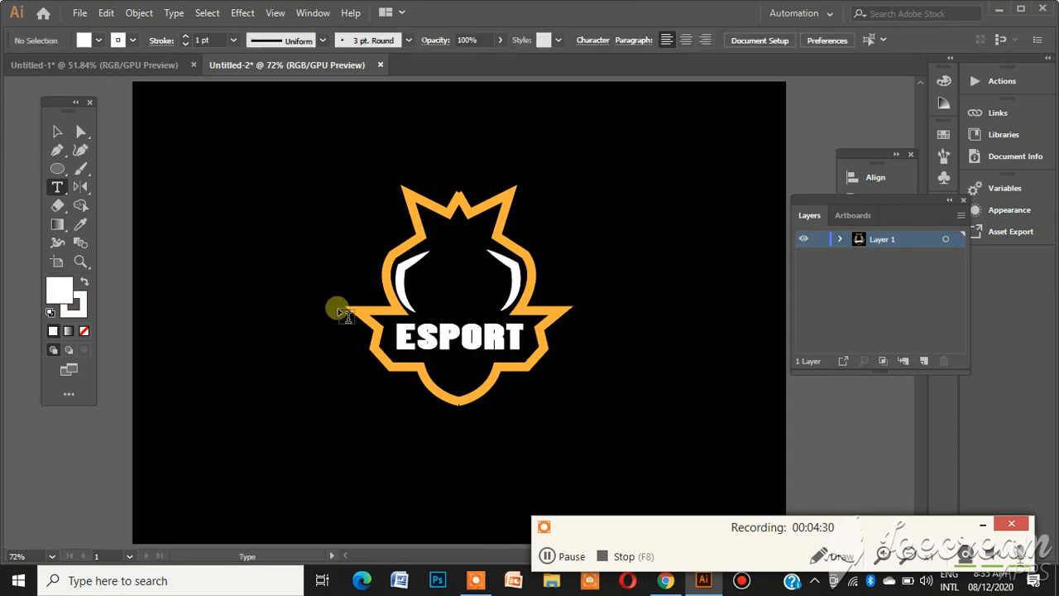
click(455, 336)
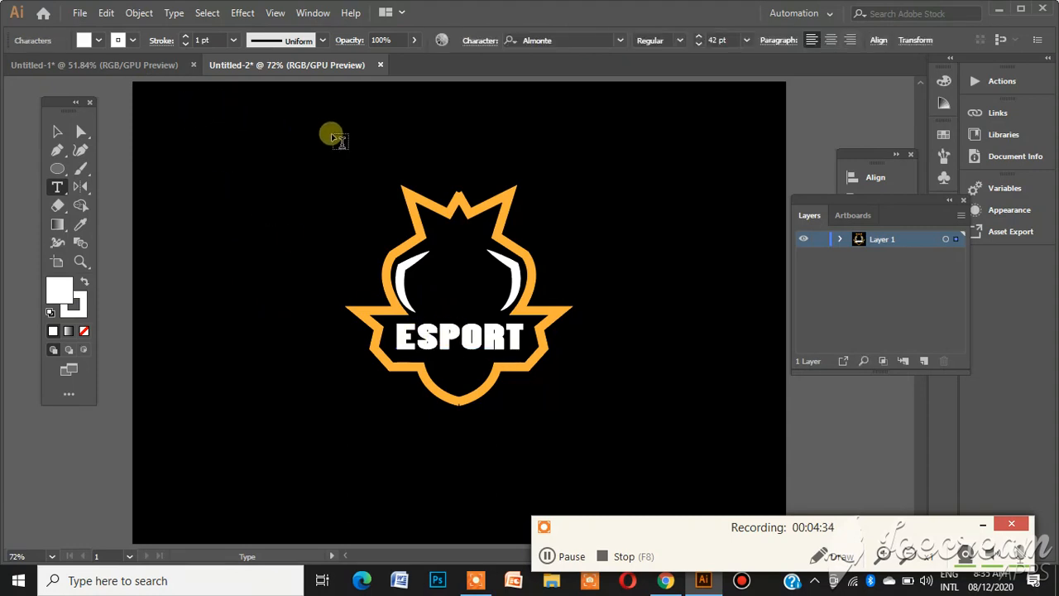
click(569, 556)
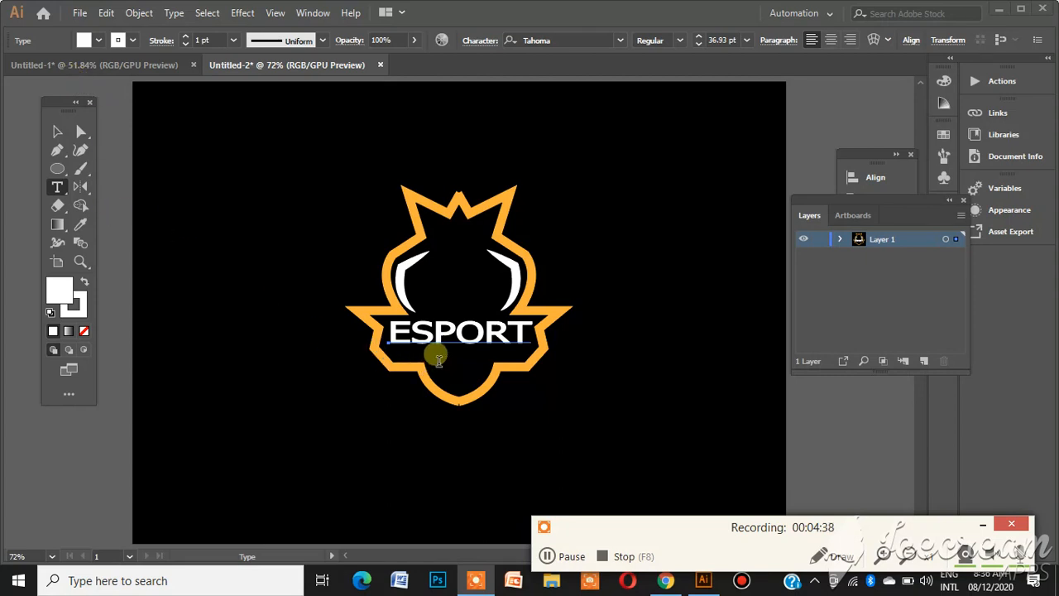
click(437, 358)
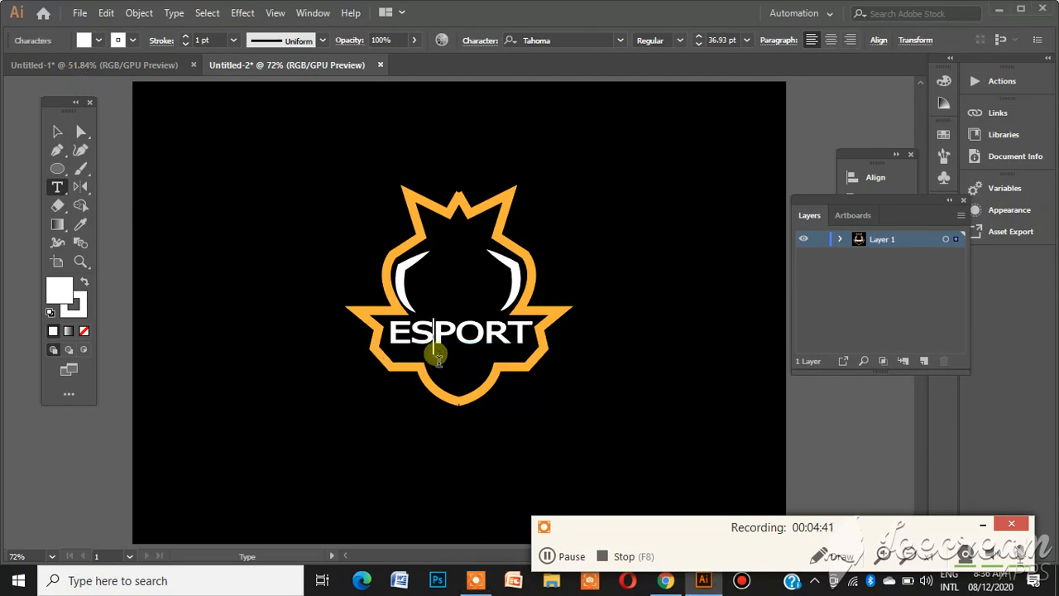
click(447, 365)
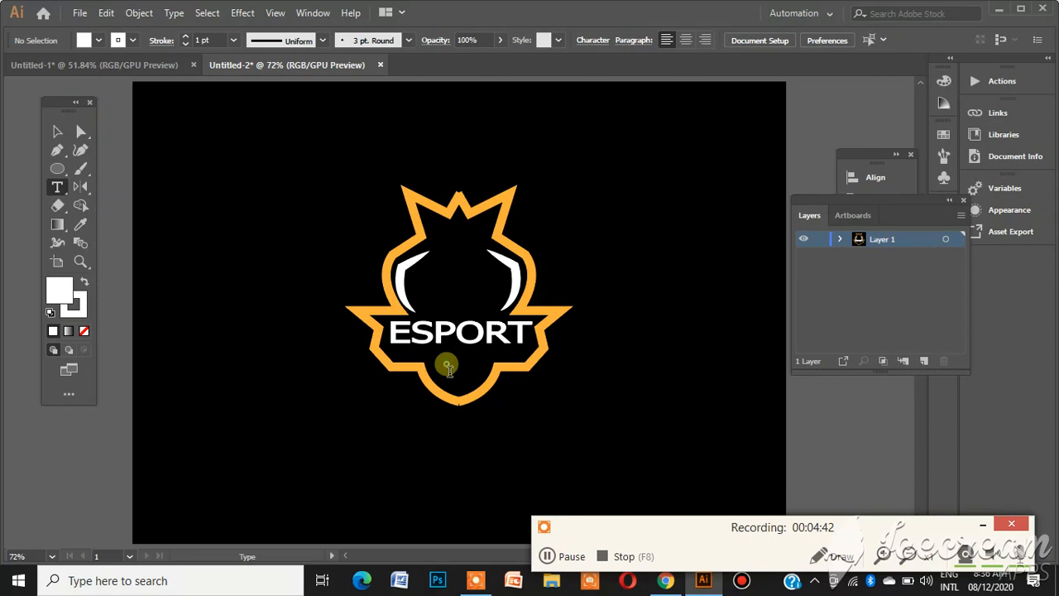
- Add the text YOUR TAGLONE at the lower part of the emblem, just below ESPORT, and fill it with white
click(446, 364)
key(BackSpace)
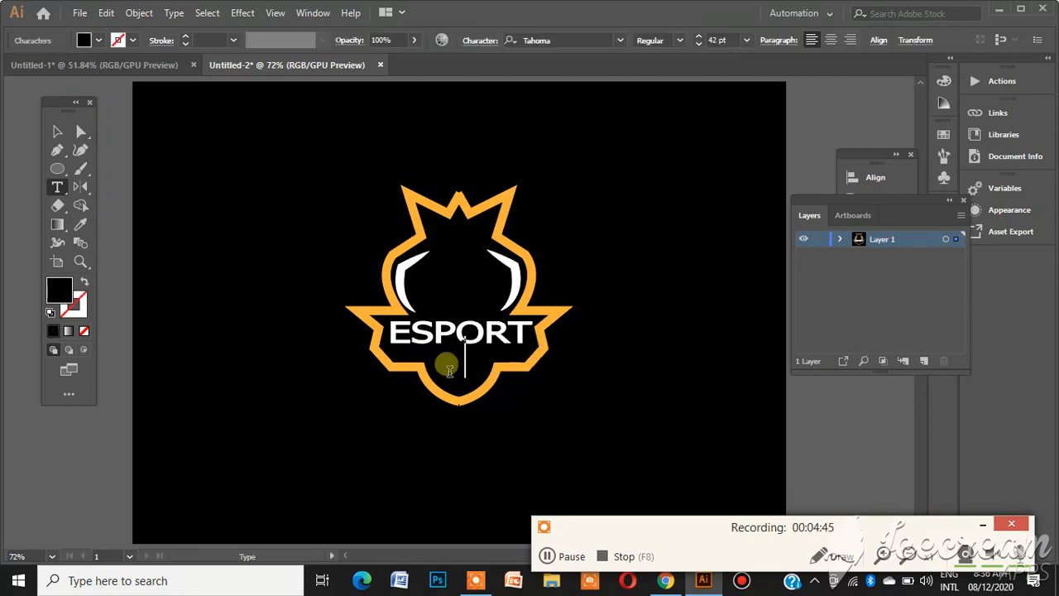
text(LOG)
key(ctrl+a)
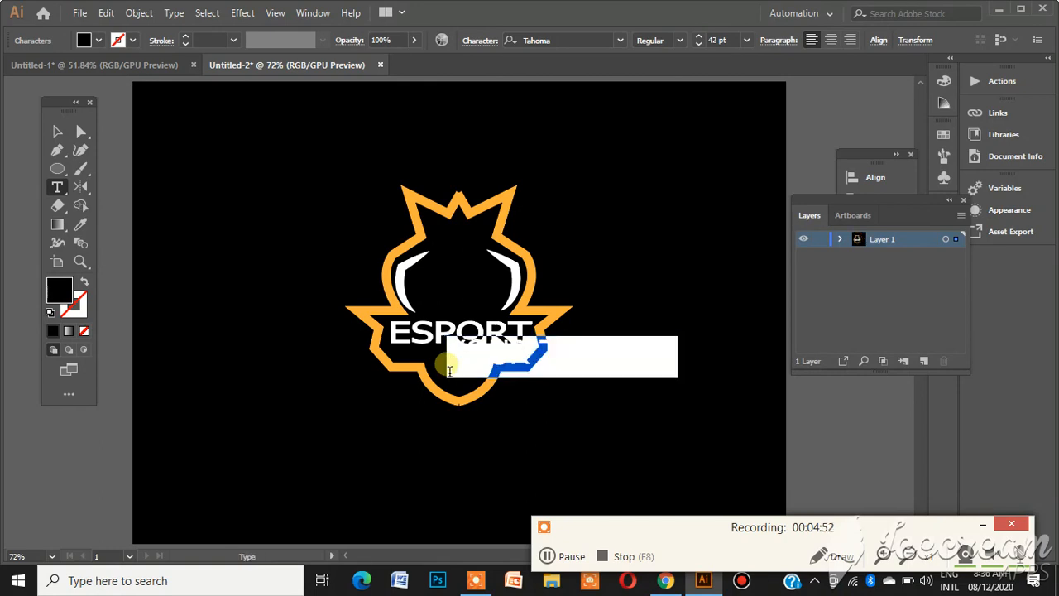
click(98, 40)
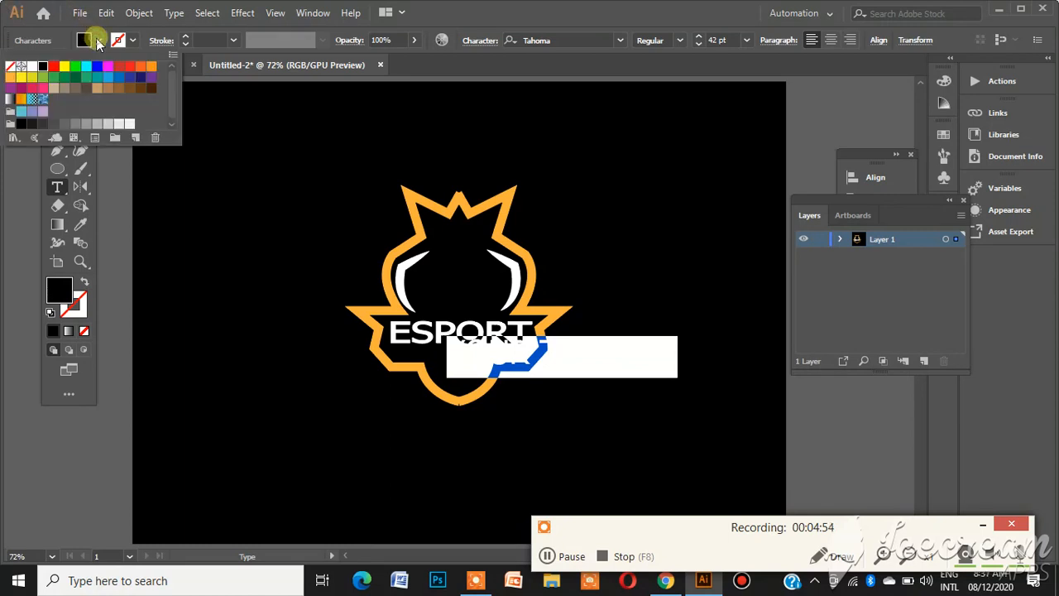
click(32, 66)
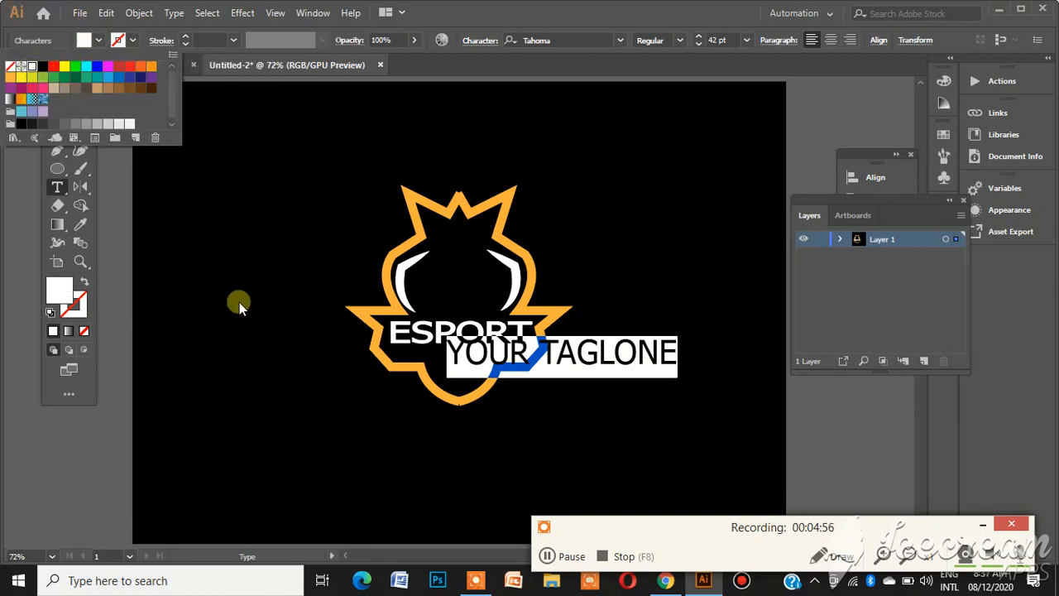
- Scale the YOUR TAGLONE text down to about 19 pt and centre it beneath ESPORT inside the orange outline
click(642, 374)
key(ctrl)
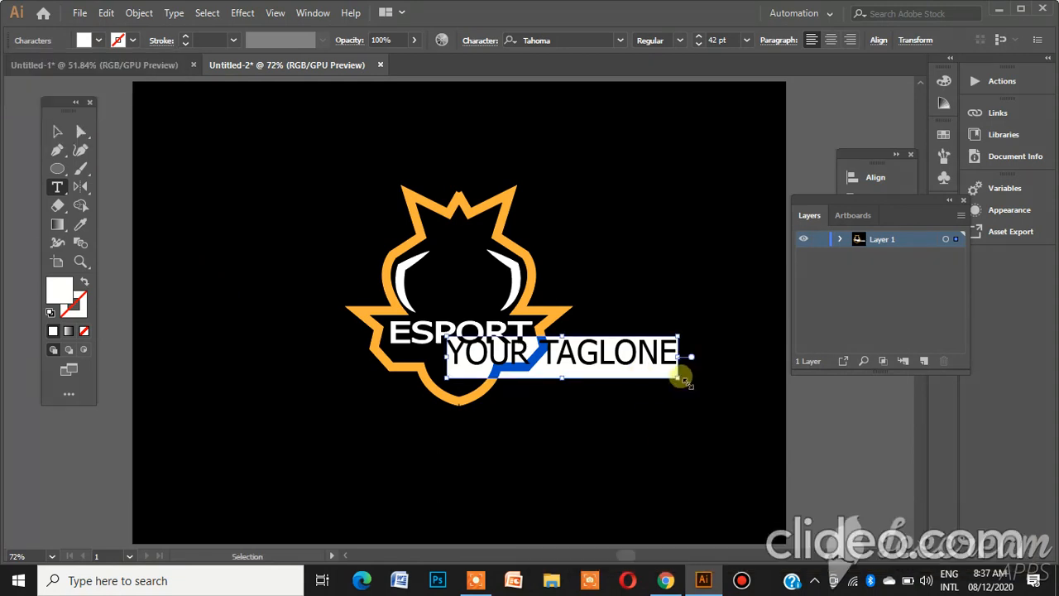
drag(680, 380, 464, 354)
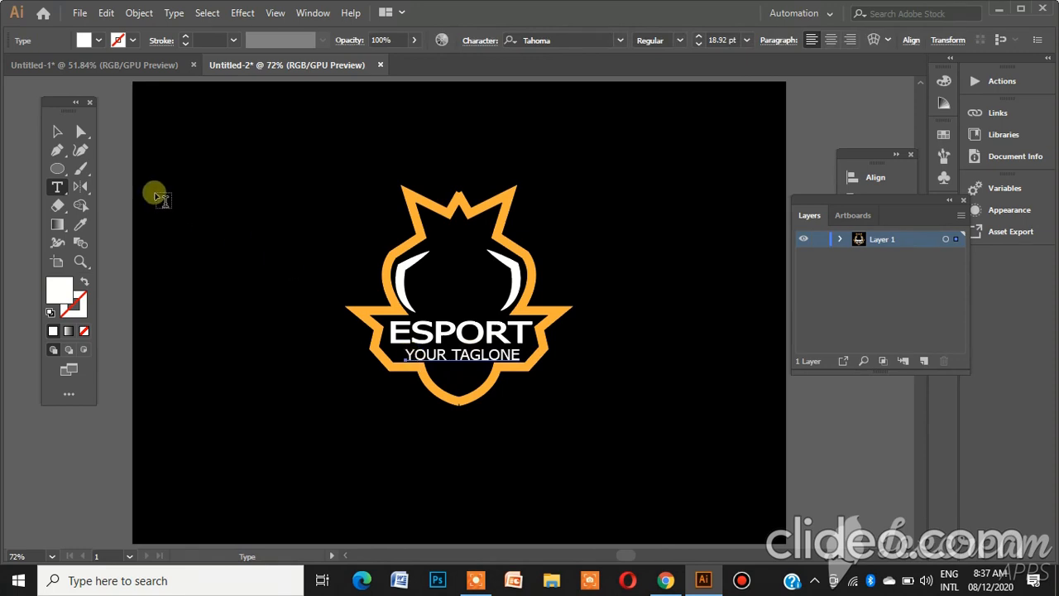
click(56, 150)
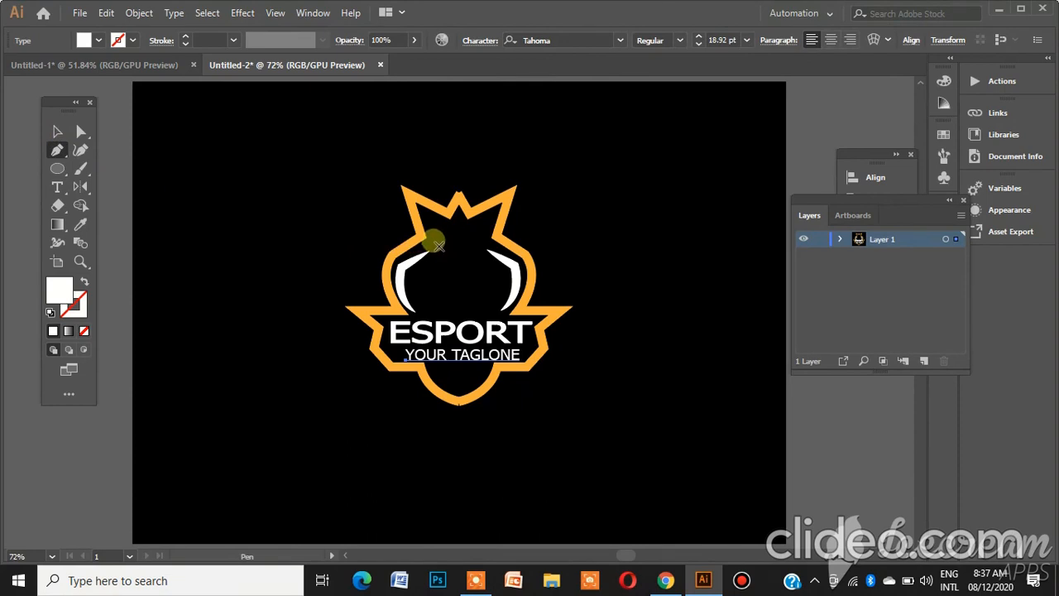
click(477, 581)
click(562, 557)
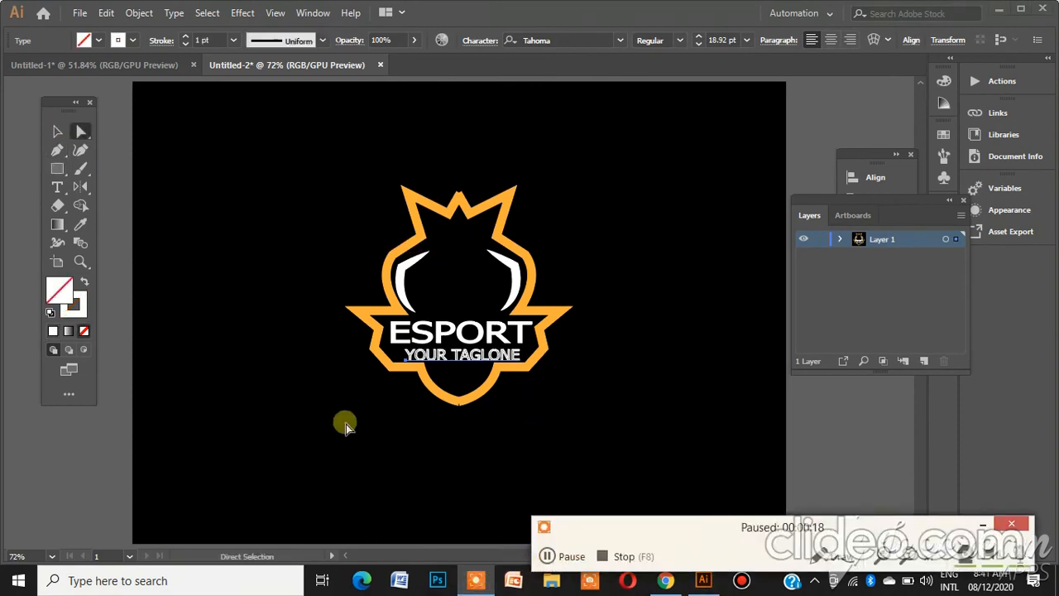
- Draw an open Pen path between the white arcs: a rising segment about 33 pt long and a curved stroke downward about 60 pt long
click(58, 152)
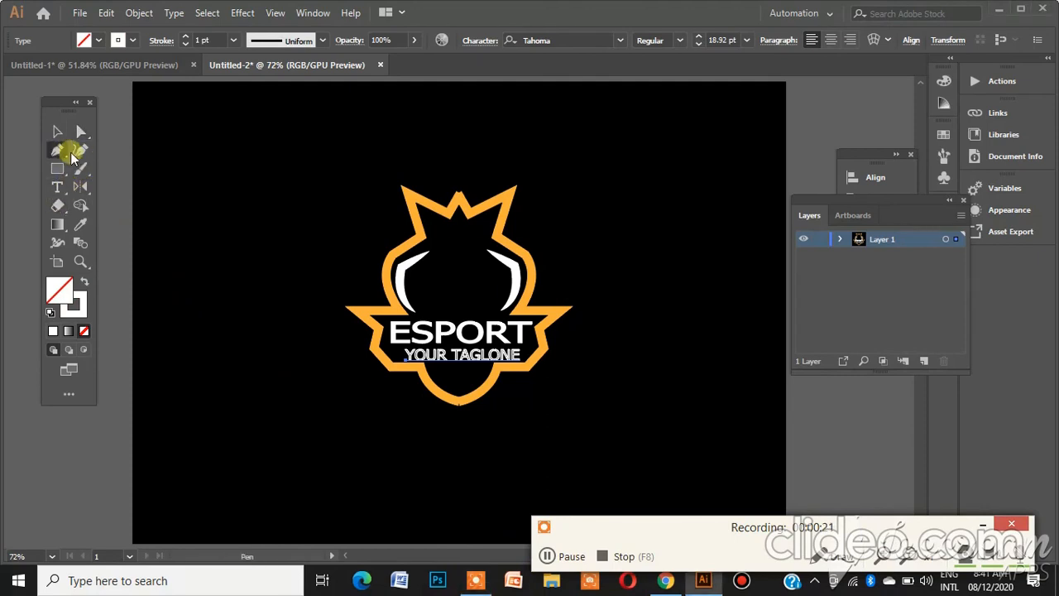
click(458, 266)
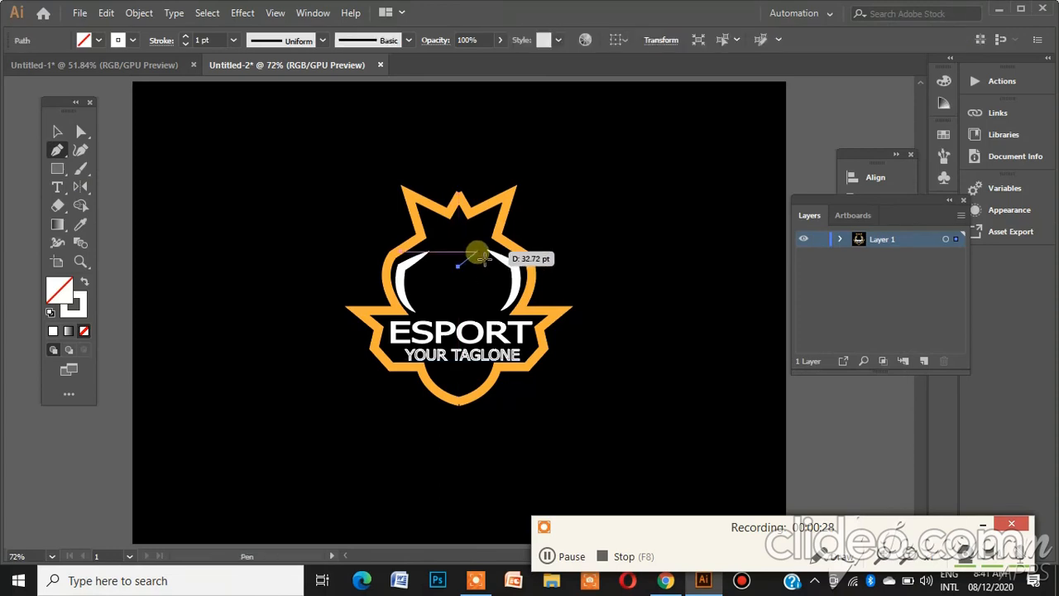
click(478, 251)
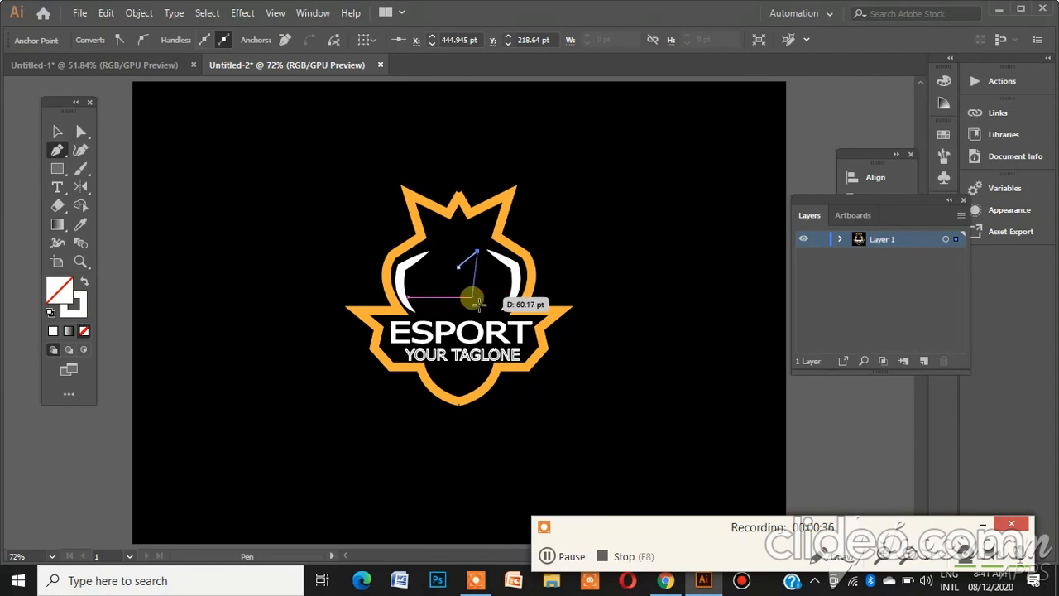
mouse_move(473, 297)
mouse_down()
mouse_move(459, 301)
mouse_move(461, 314)
mouse_up()
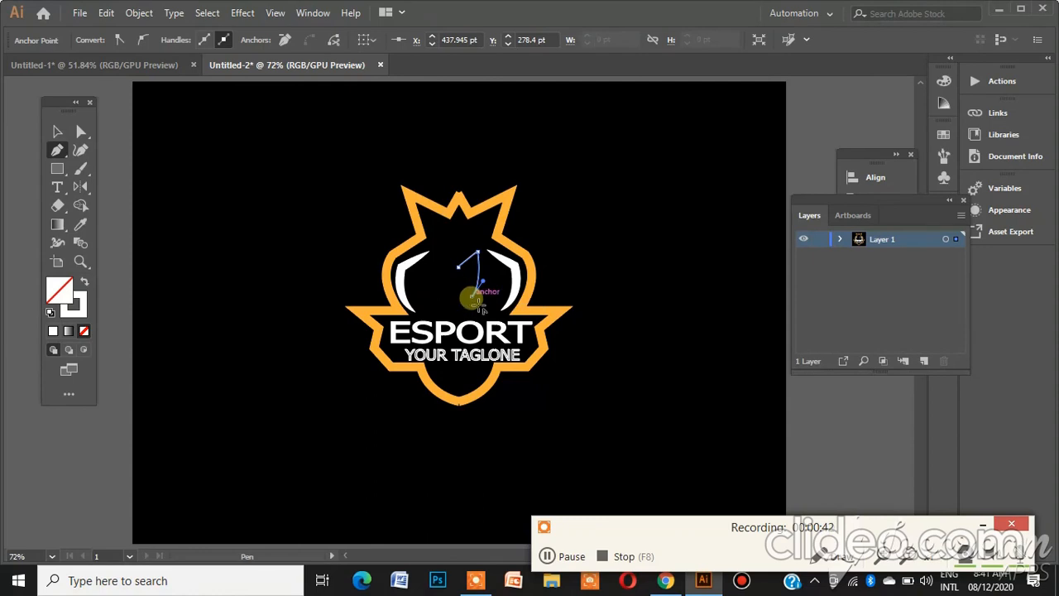
key(v)
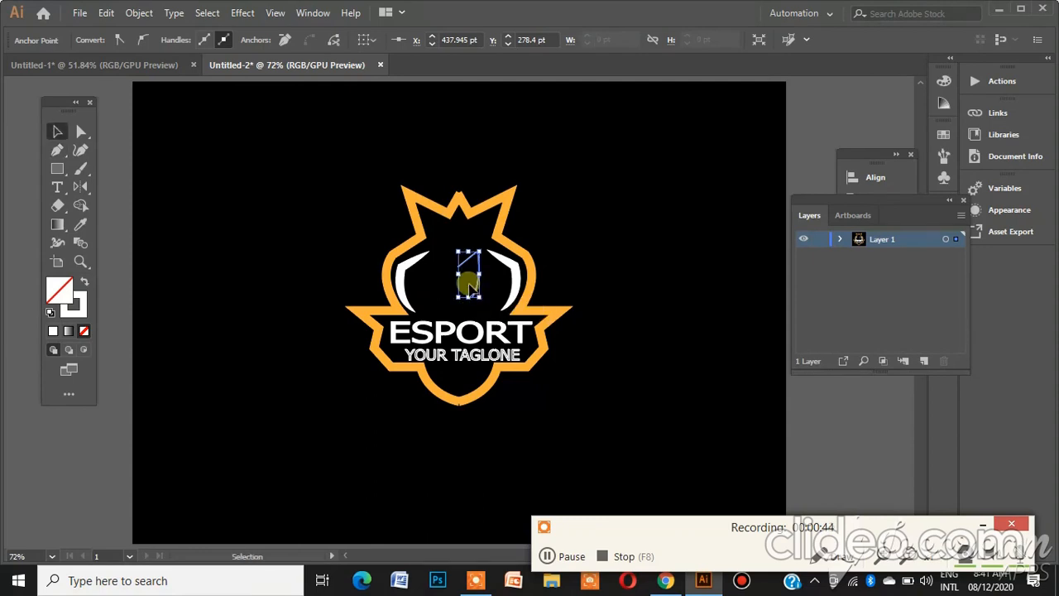
click(439, 287)
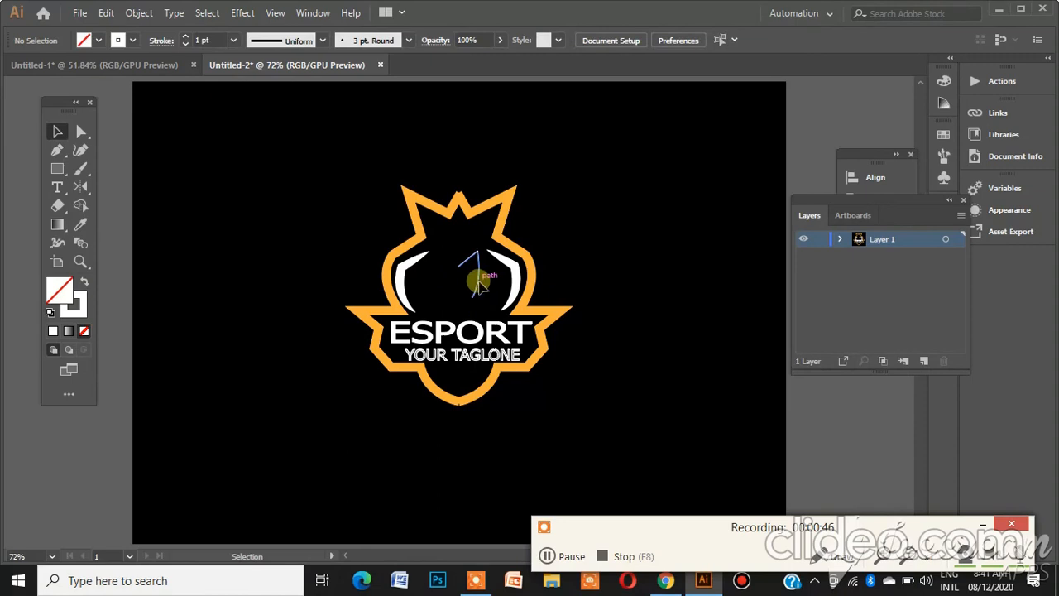
- Give the new path between the arcs the triangular tapered width profile and a 12 pt stroke weight
click(477, 285)
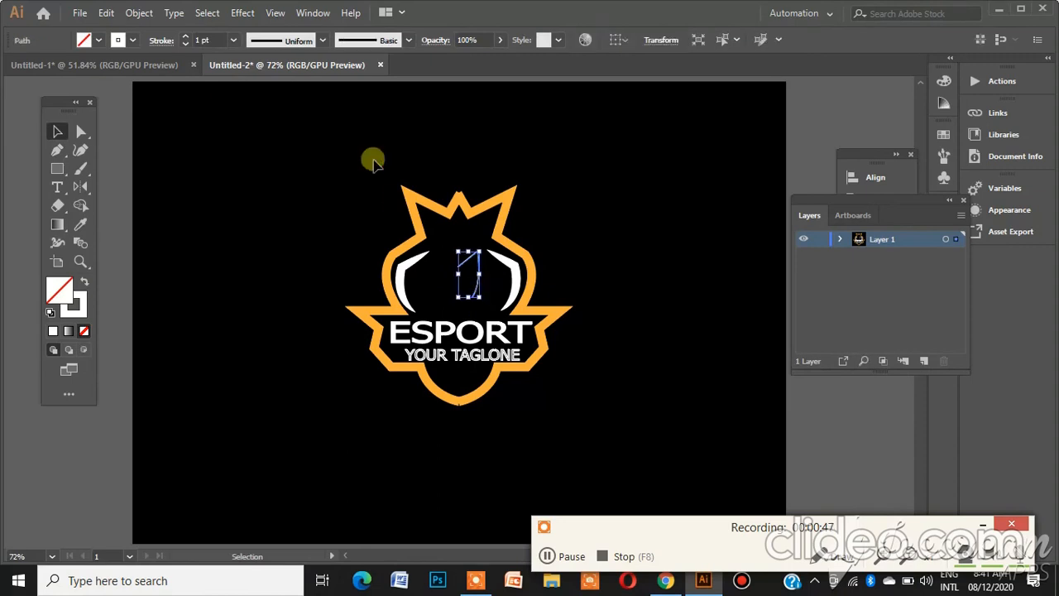
click(324, 41)
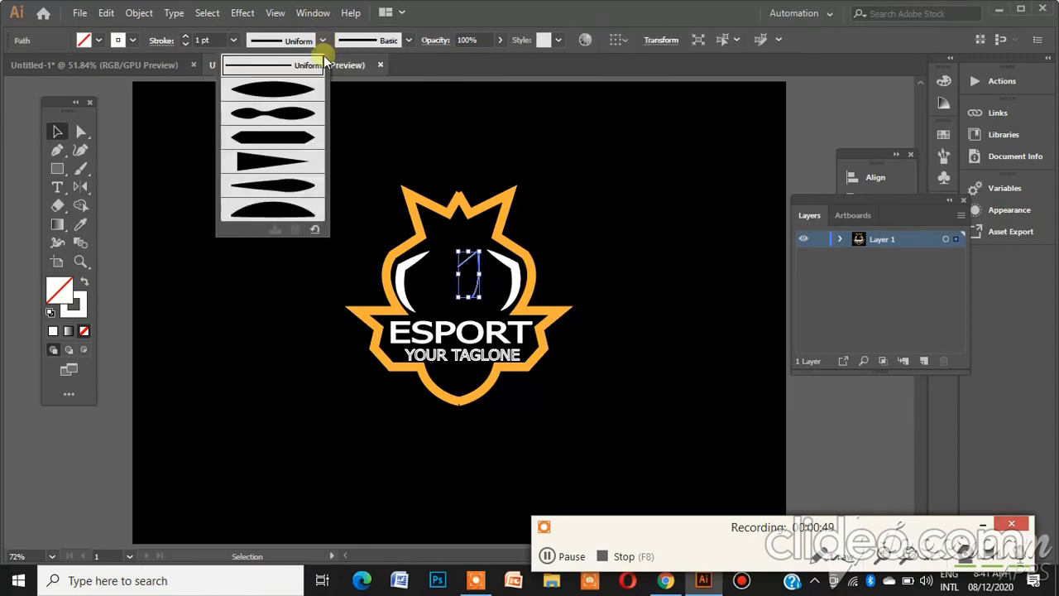
click(292, 166)
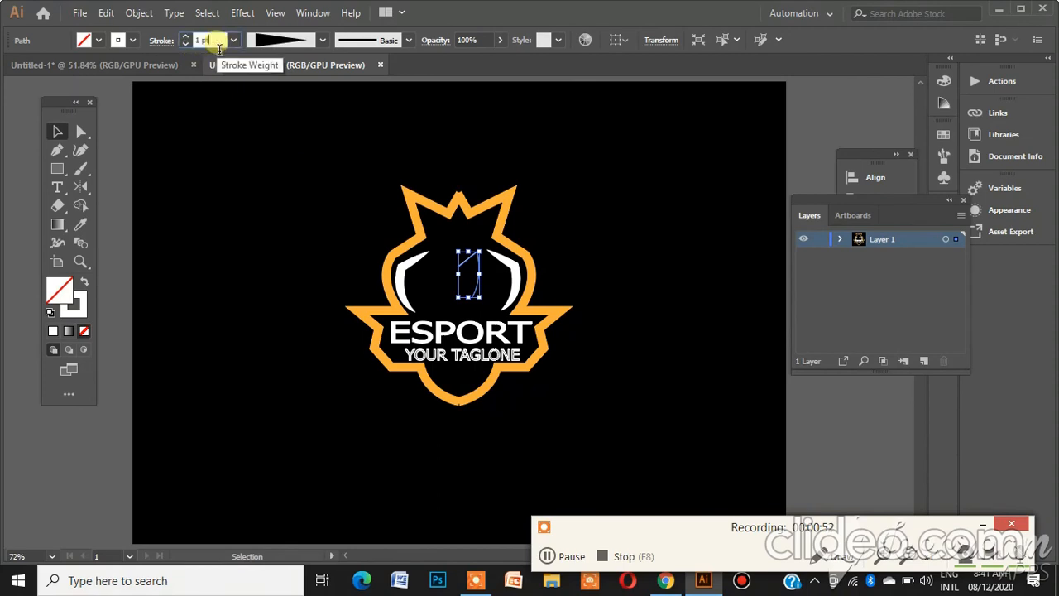
scroll(220, 48, up, 6)
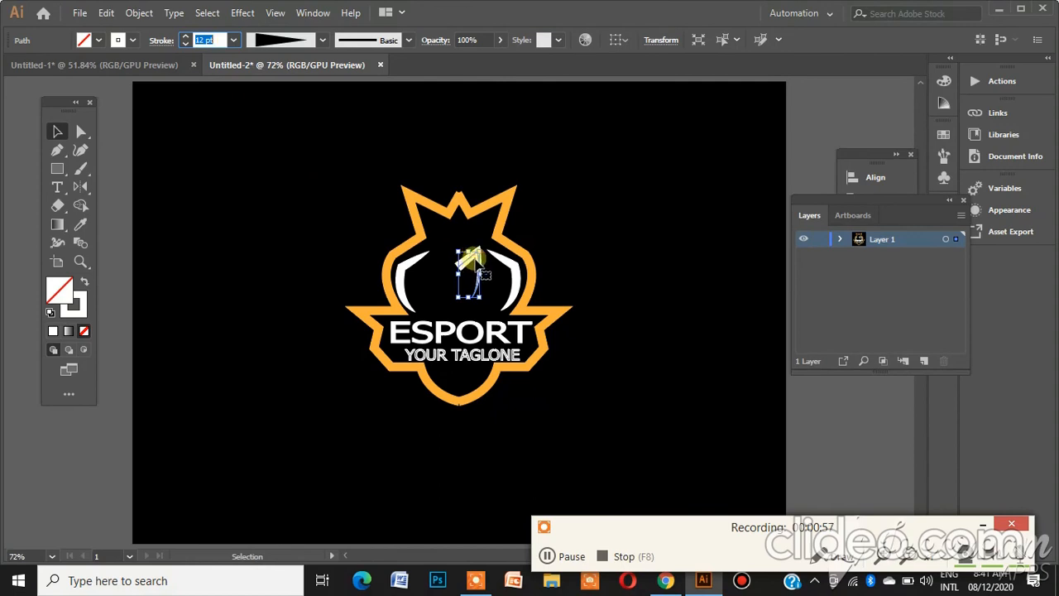
- Create a mirrored copy of the tapered path with Reflect across the vertical axis at 90°
click(80, 186)
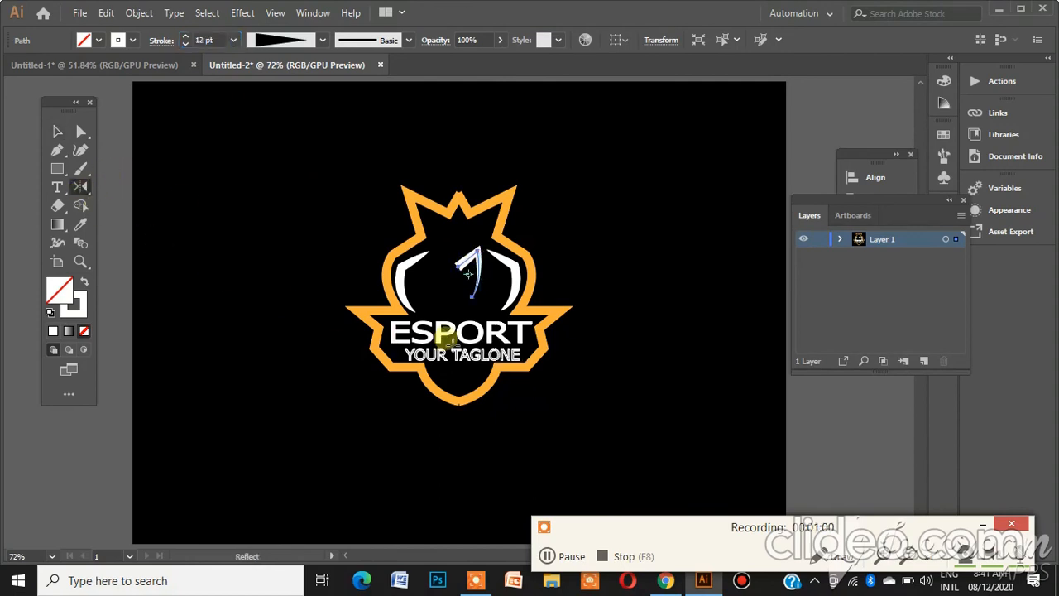
key(Return)
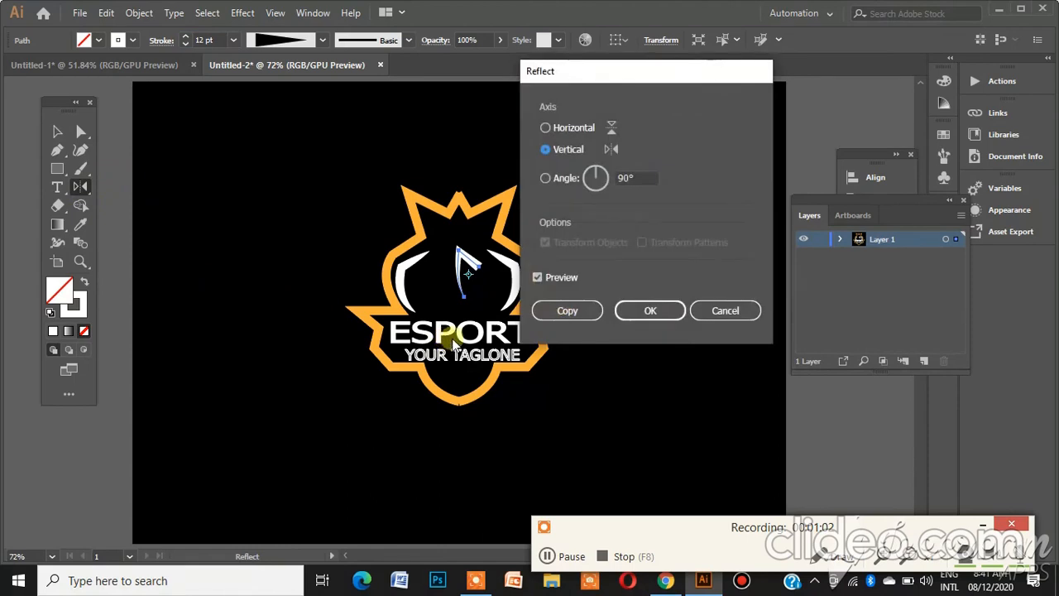
click(568, 277)
click(571, 308)
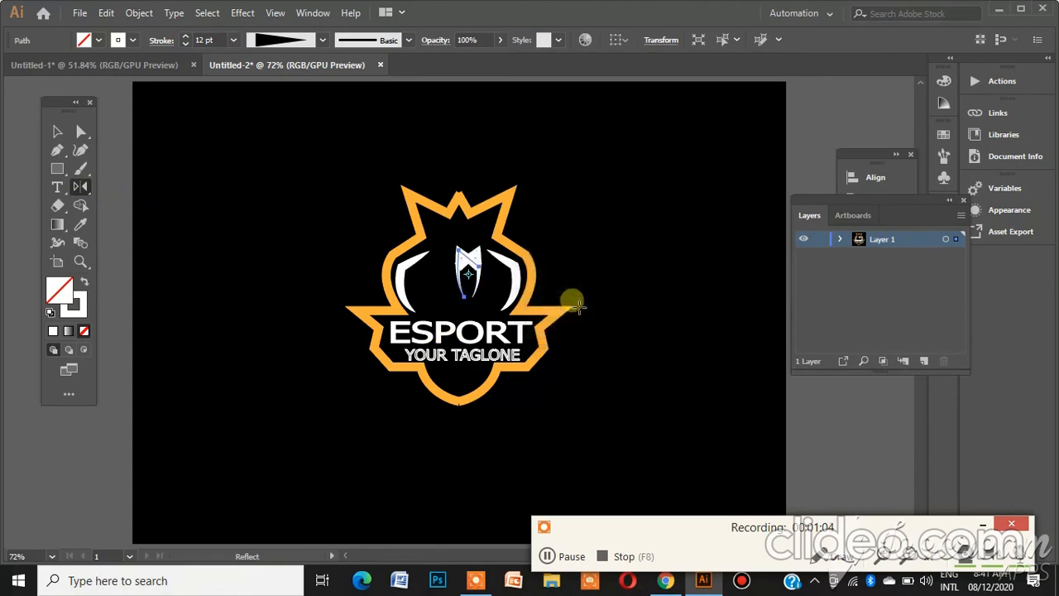
- Nudge the mirrored copy left until its inner end meets the original path, forming an M shape between the arcs
key(Left)
key(Left)
key(Left)
key(Left)
key(Left)
key(Left)
key(Left)
key(Left)
key(Left)
key(Left)
key(Left)
key(Left)
key(Left)
key(Left)
key(Left)
key(Left)
key(Left)
key(Left)
key(Left)
key(Left)
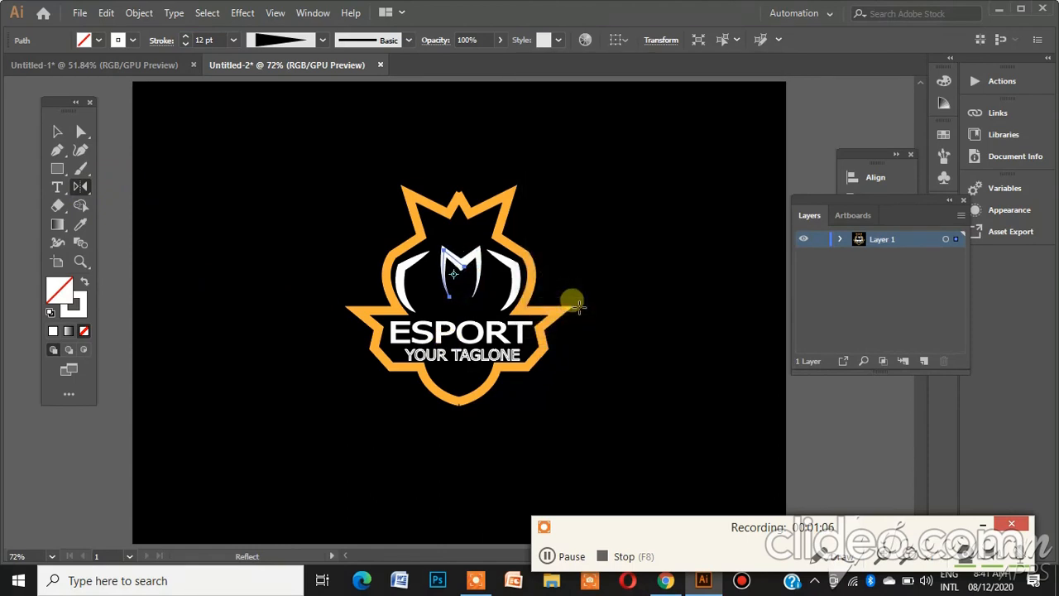
key(Left)
key(Left)
key(Left)
key(Left)
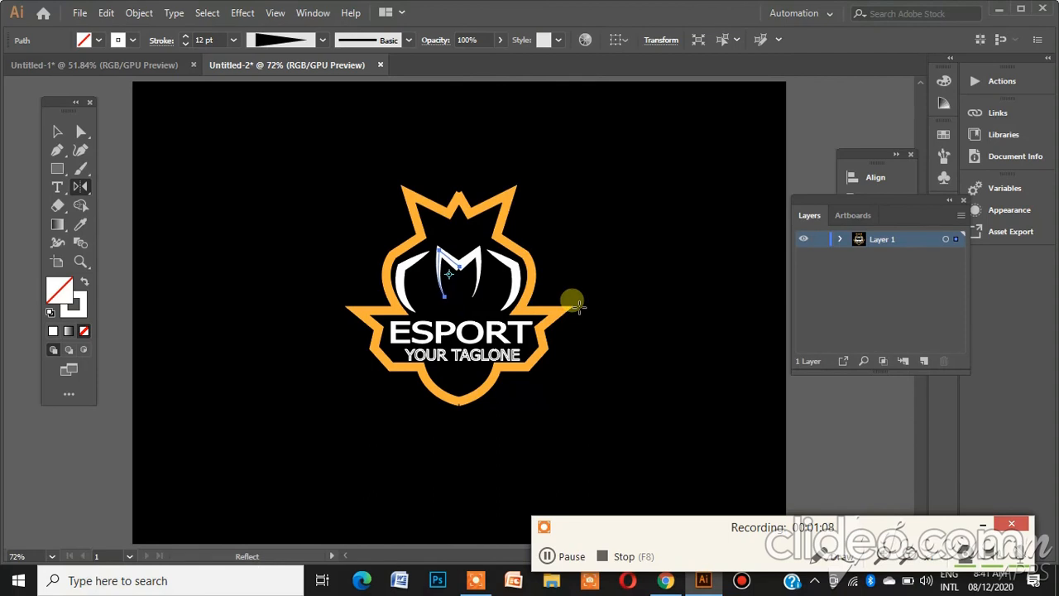